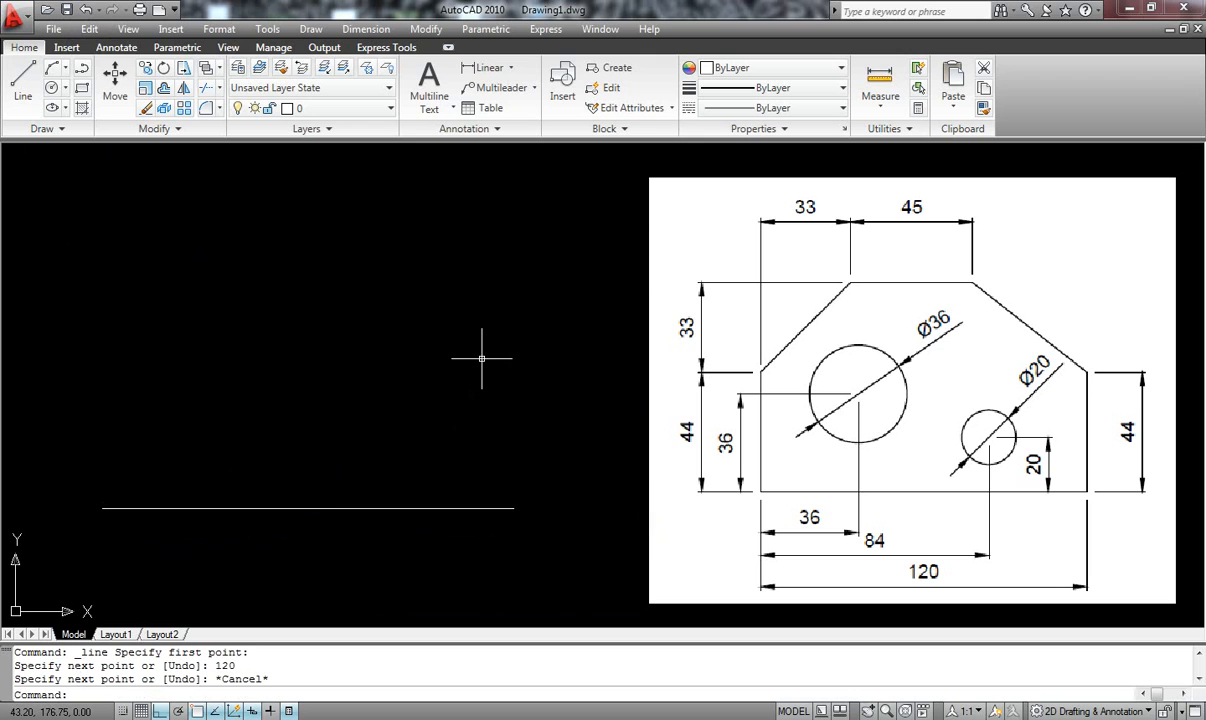
Step: Draw a 44-unit vertical line upward from the left end of the 120-unit base line
{"action": "left_click", "coordinate": [23, 84]}
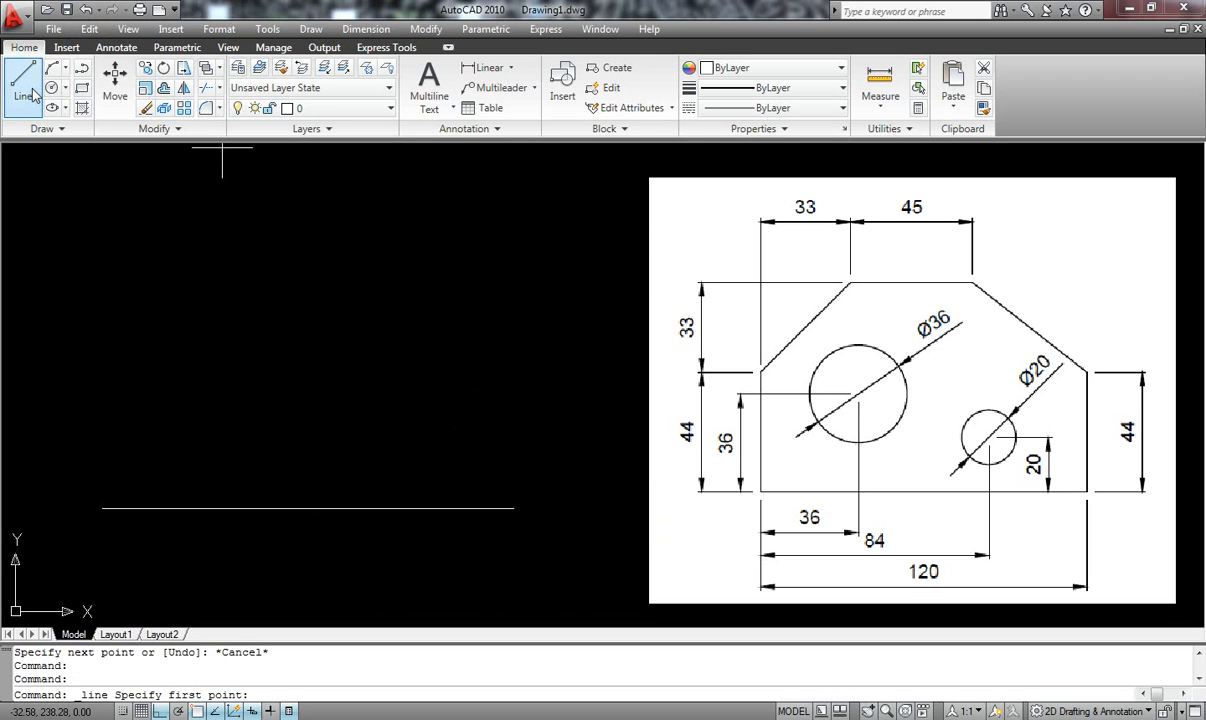
{"action": "left_click", "coordinate": [102, 507]}
{"action": "type", "text": "44"}
{"action": "key", "text": "Return"}
{"action": "key", "text": "Escape"}
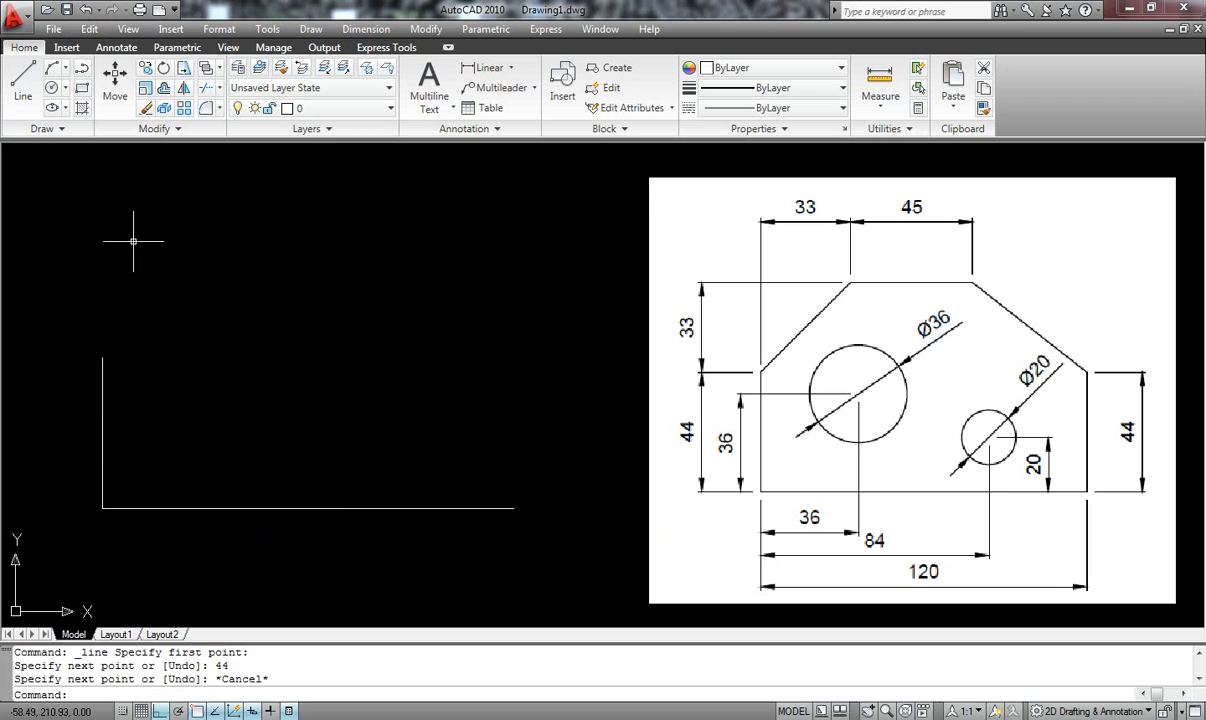
{"action": "left_click", "coordinate": [22, 84]}
{"action": "key", "text": "Escape"}
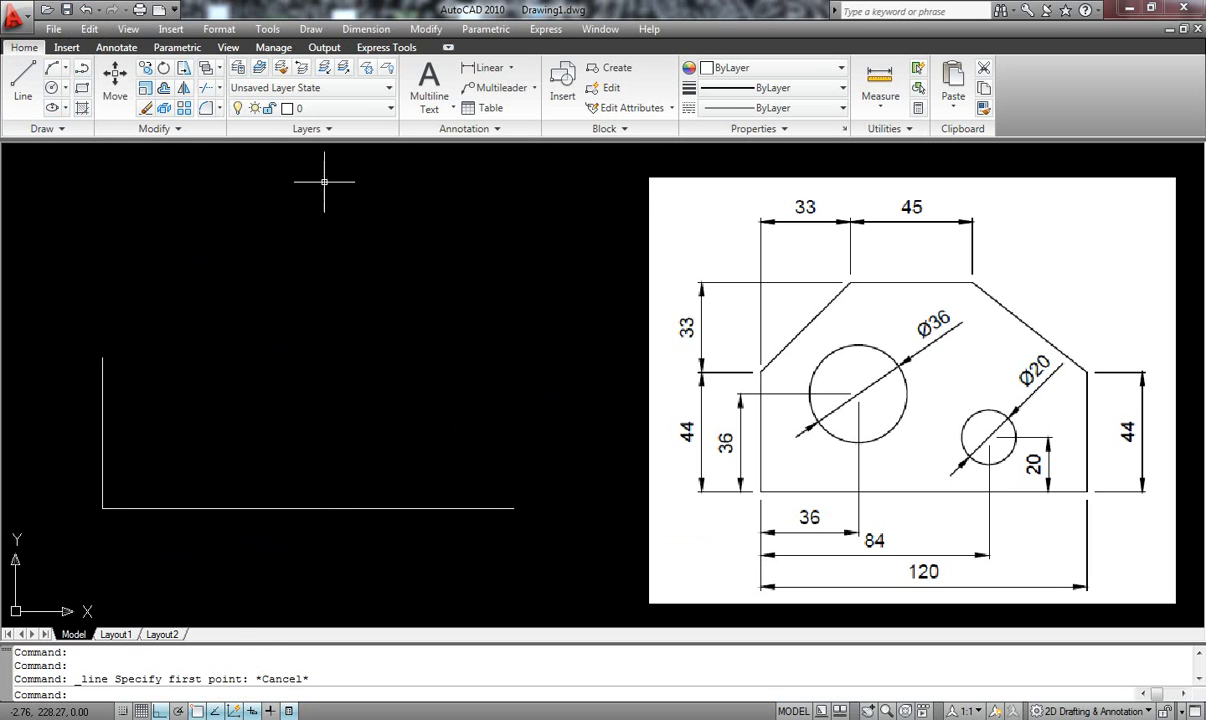
Step: Offset the 44-unit vertical edge 120 units to the right to form the opposite side of the plate
{"action": "left_click", "coordinate": [173, 90]}
{"action": "left_click", "coordinate": [102, 433]}
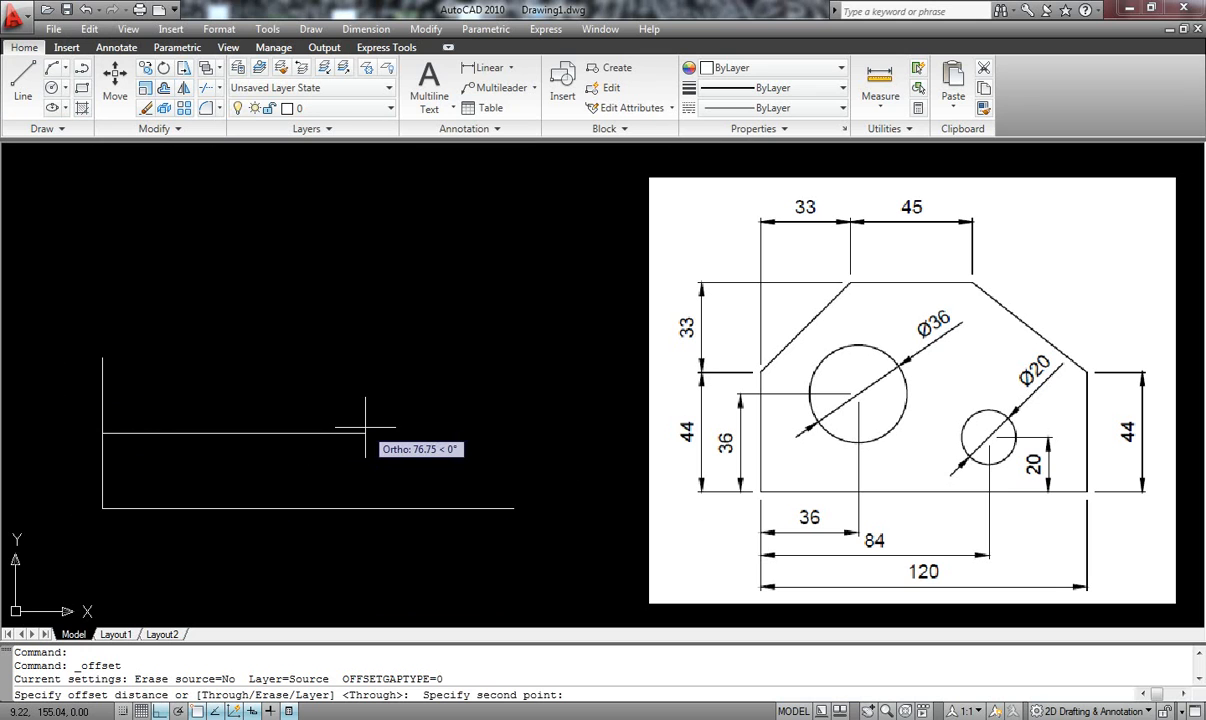
{"action": "type", "text": "120"}
{"action": "key", "text": "Return"}
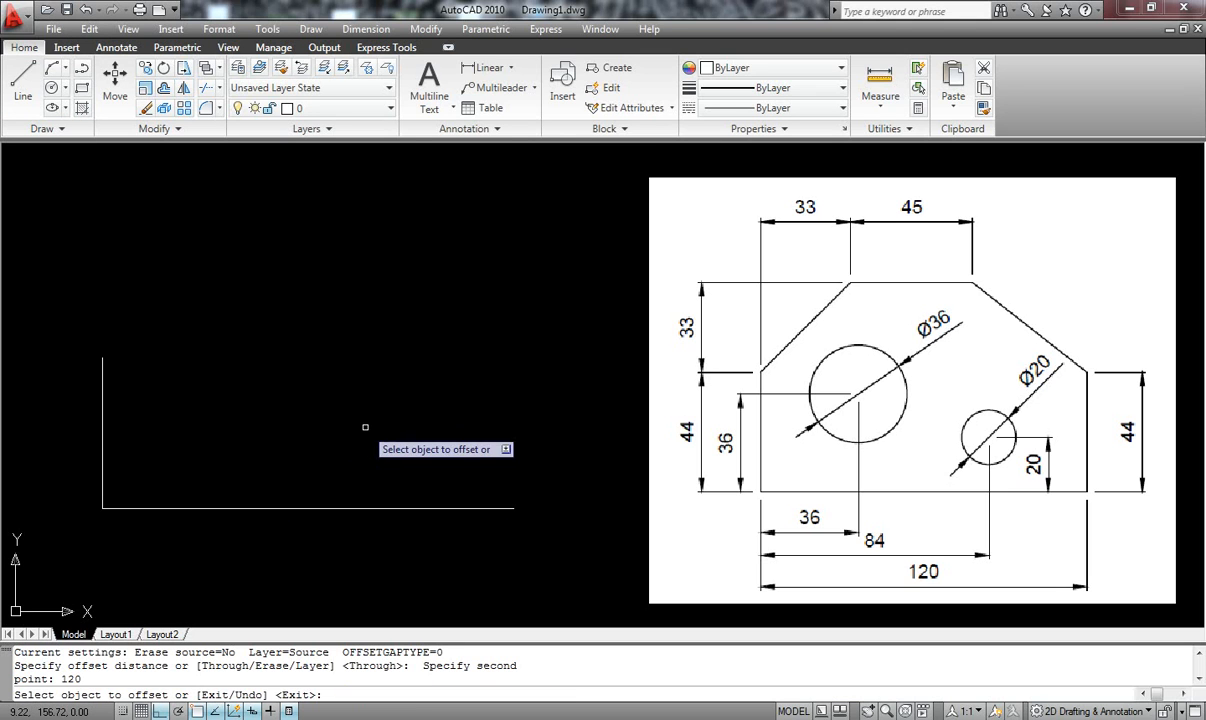
{"action": "left_click", "coordinate": [102, 434]}
{"action": "left_click", "coordinate": [409, 465]}
{"action": "key", "text": "Escape"}
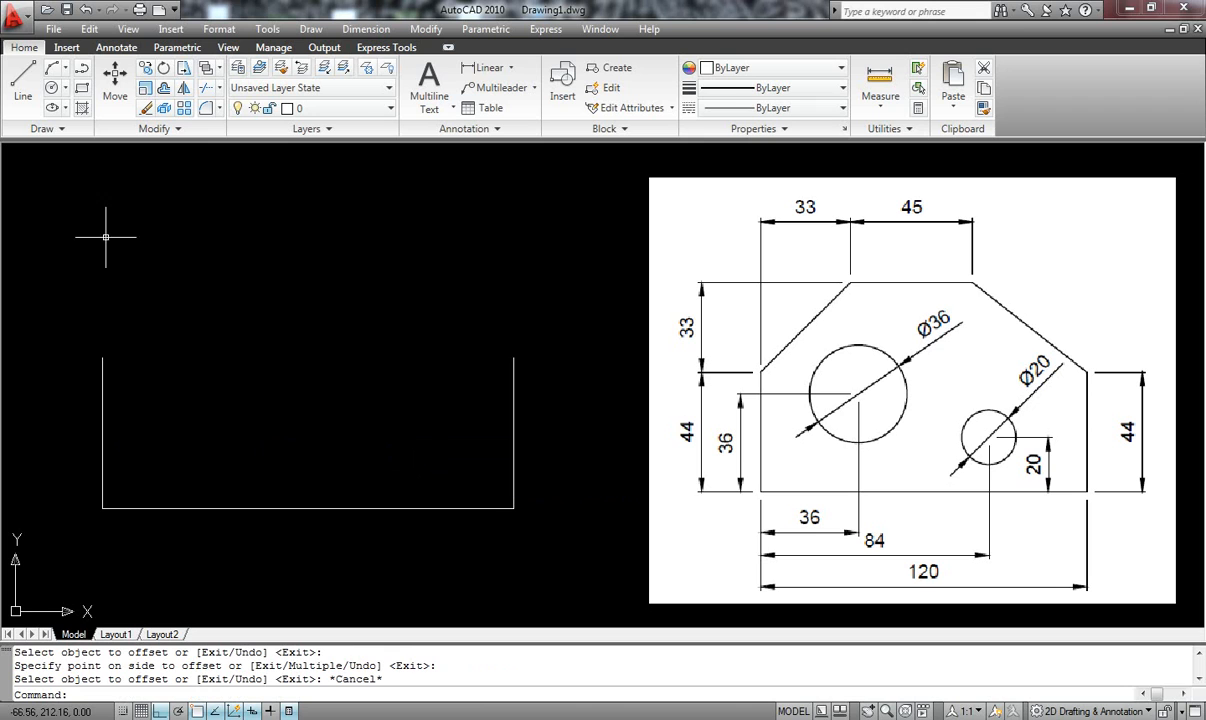
Step: Offset the base line 20 units upward as the horizontal centre line for the small hole
{"action": "left_click", "coordinate": [167, 90]}
{"action": "left_click", "coordinate": [307, 507]}
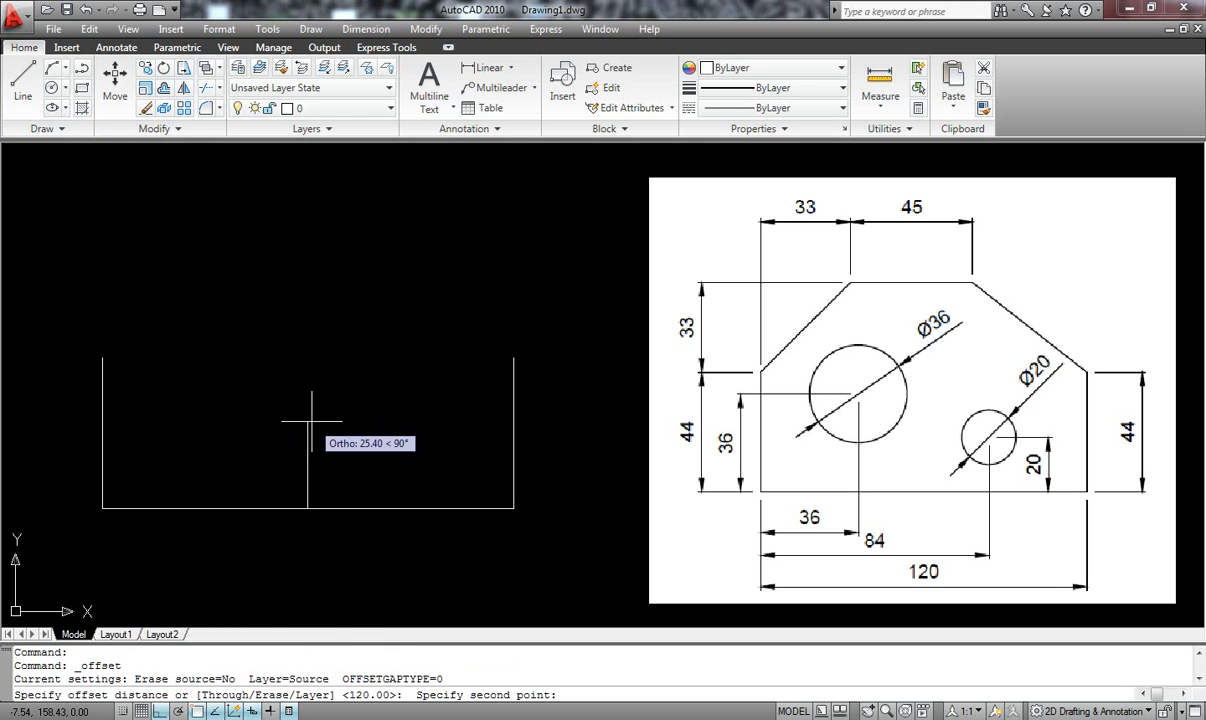
{"action": "type", "text": "20"}
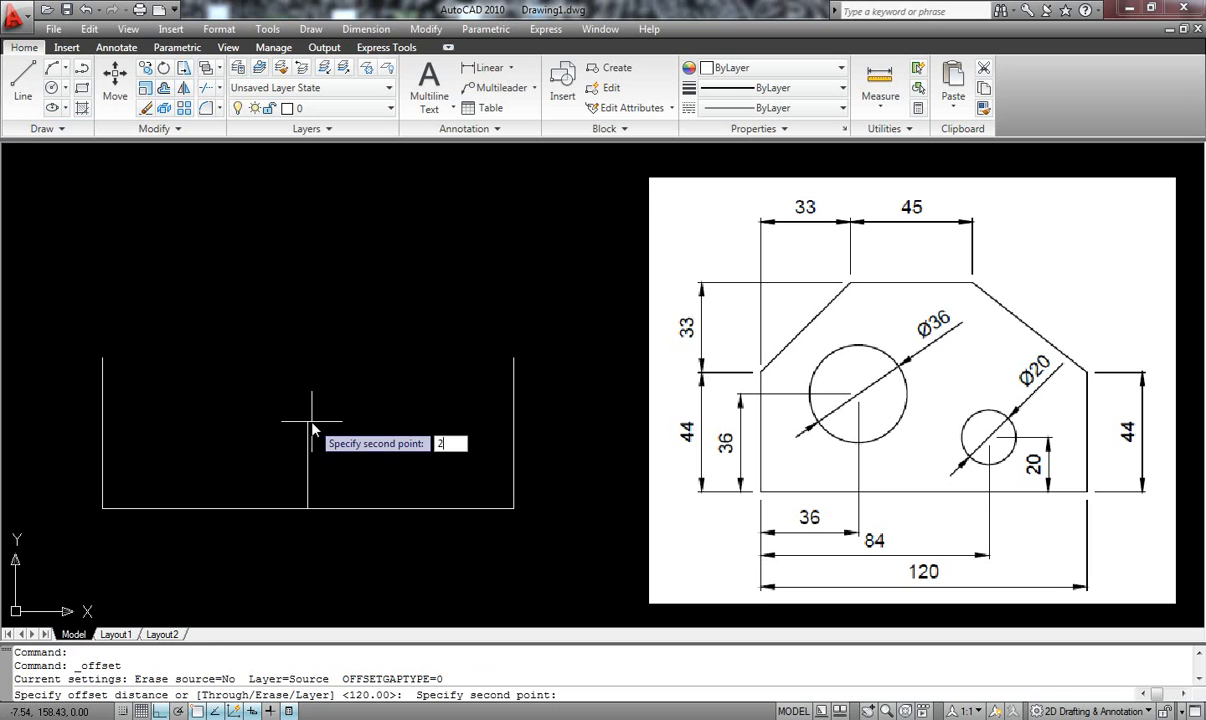
{"action": "key", "text": "Return"}
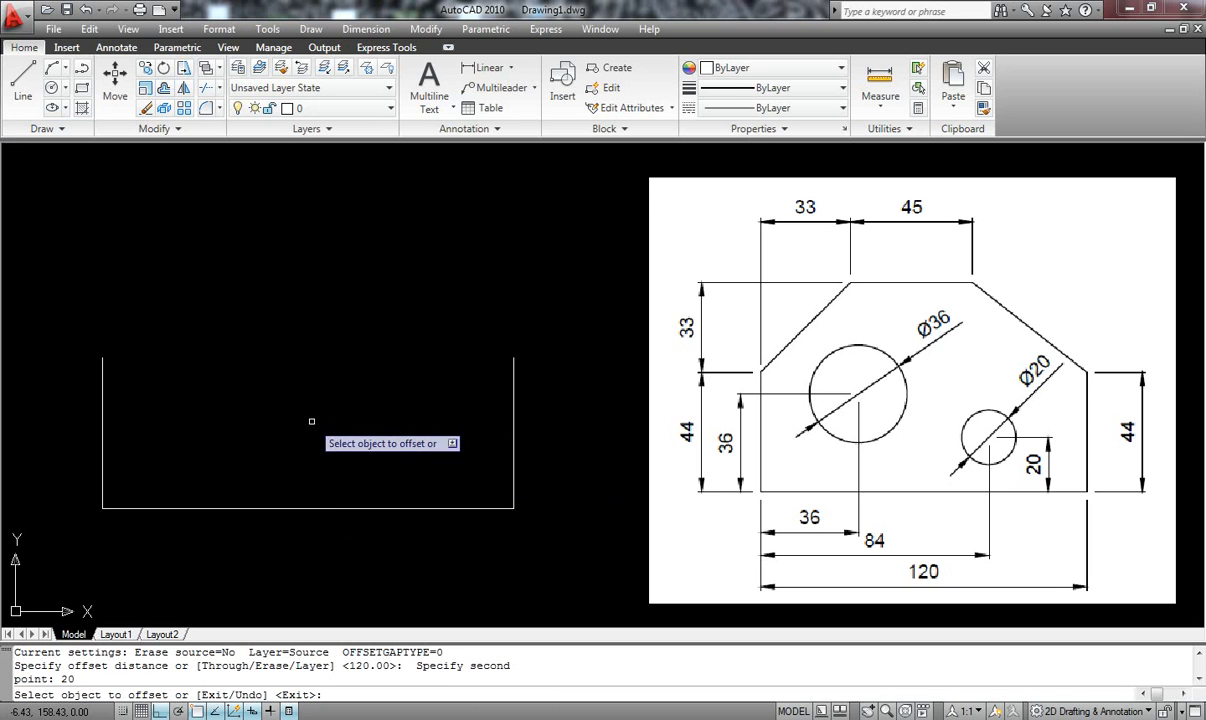
{"action": "left_click", "coordinate": [318, 507]}
{"action": "left_click", "coordinate": [324, 447]}
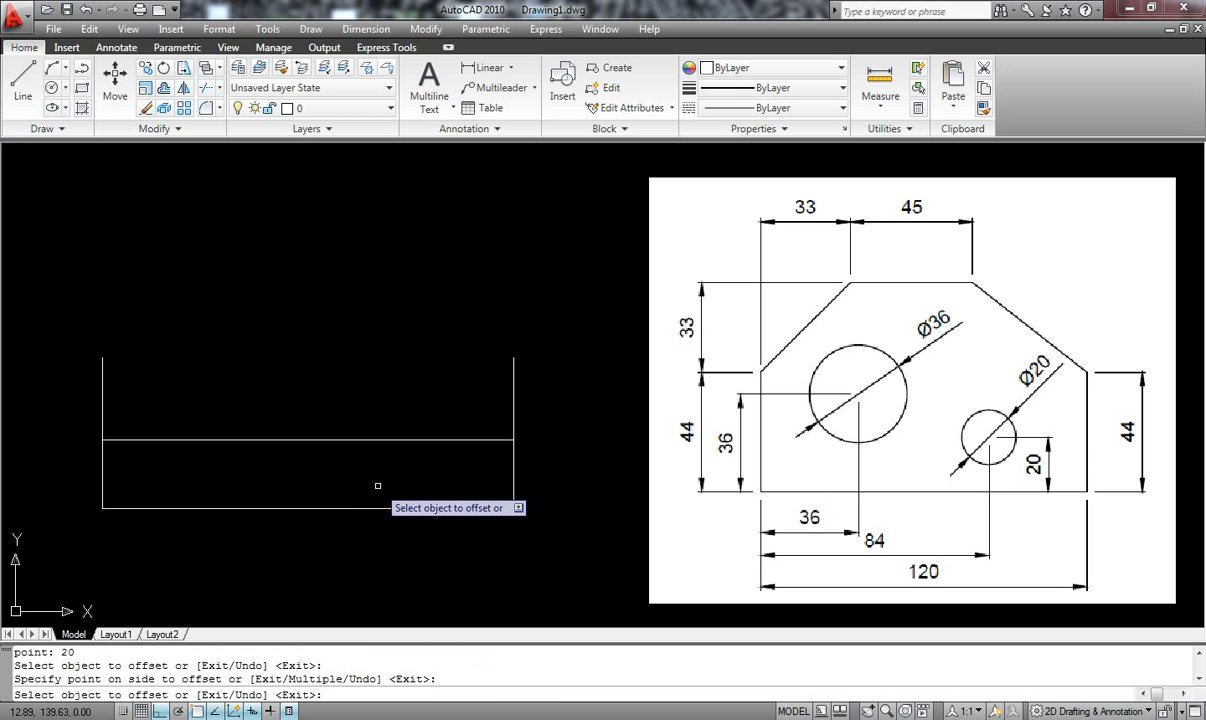
Step: Offset the base line 36 units upward as the horizontal centre line for the large hole
{"action": "left_click", "coordinate": [148, 73]}
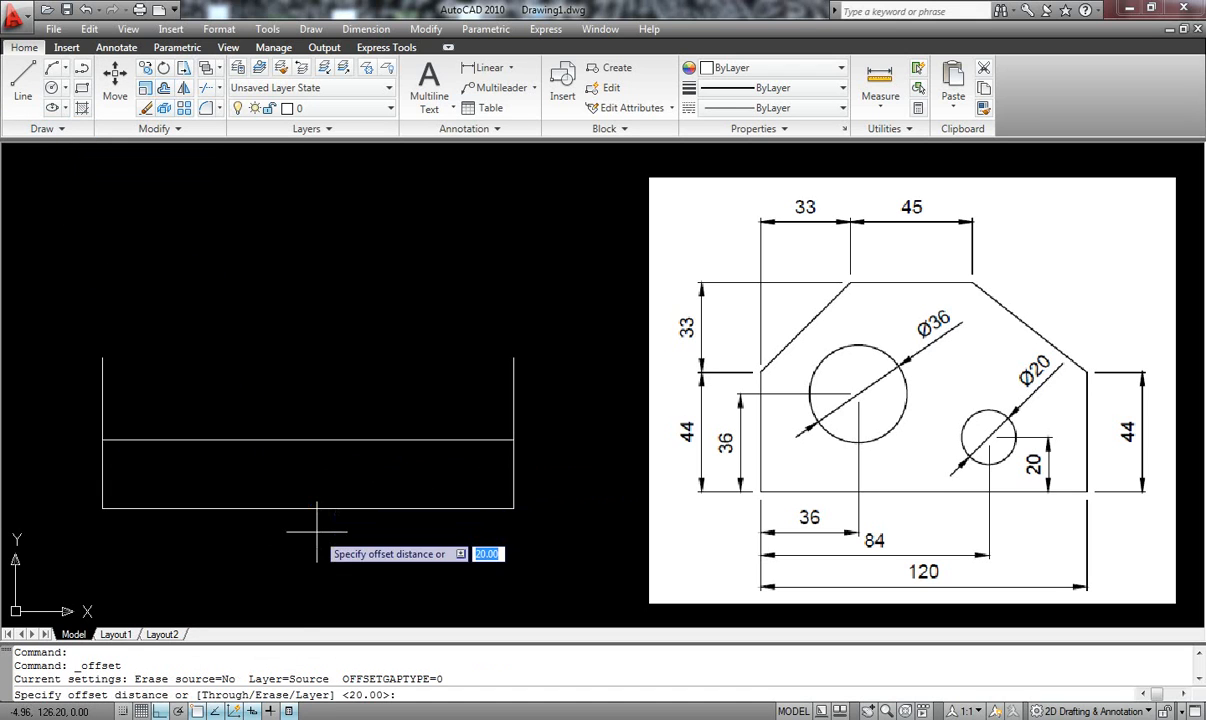
{"action": "left_click", "coordinate": [307, 508]}
{"action": "type", "text": "36"}
{"action": "key", "text": "Return"}
{"action": "left_click", "coordinate": [288, 508]}
{"action": "left_click", "coordinate": [297, 377]}
{"action": "key", "text": "Escape"}
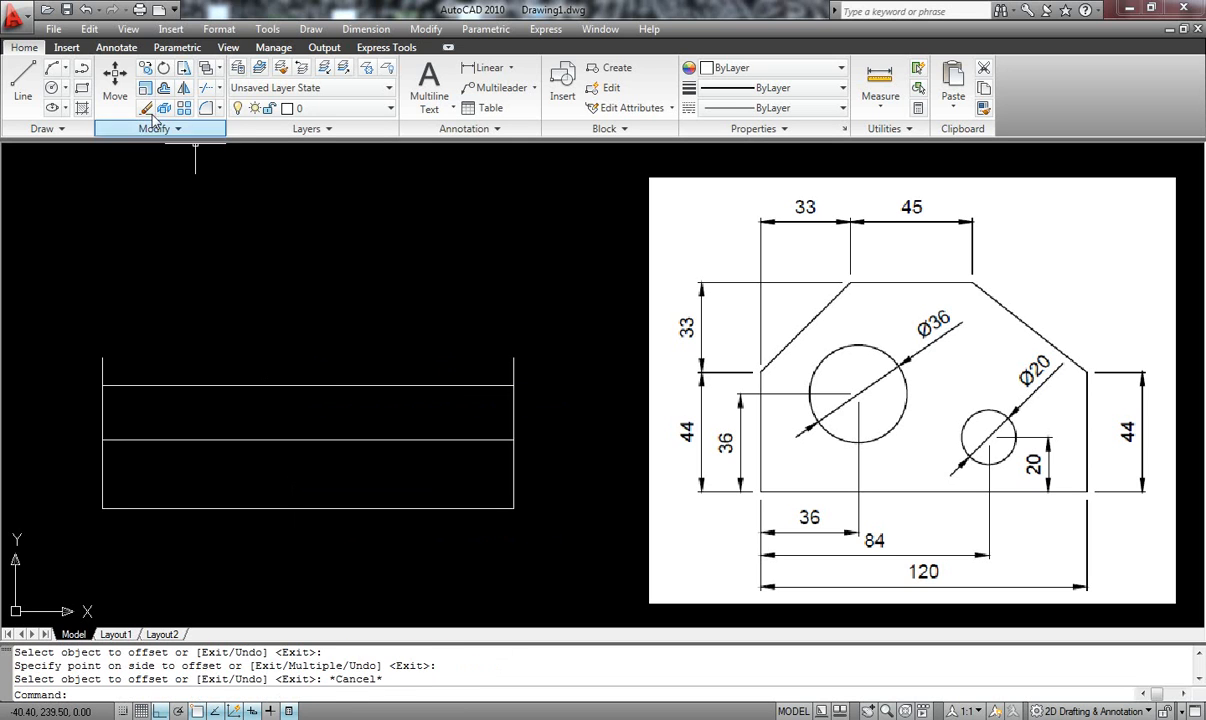
Step: Draw a tall vertical construction line upward from the lower-left corner, extending well above the left edge
{"action": "left_click", "coordinate": [22, 82]}
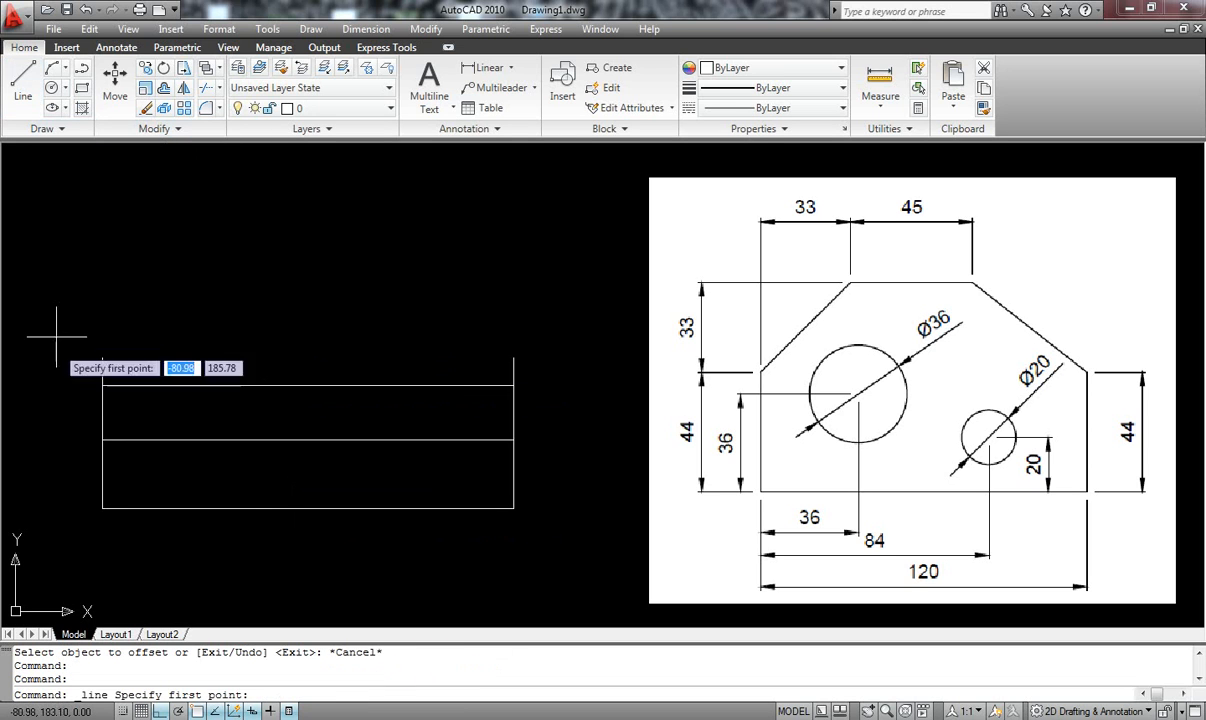
{"action": "left_click", "coordinate": [102, 508]}
{"action": "left_click", "coordinate": [102, 172]}
{"action": "key", "text": "Escape"}
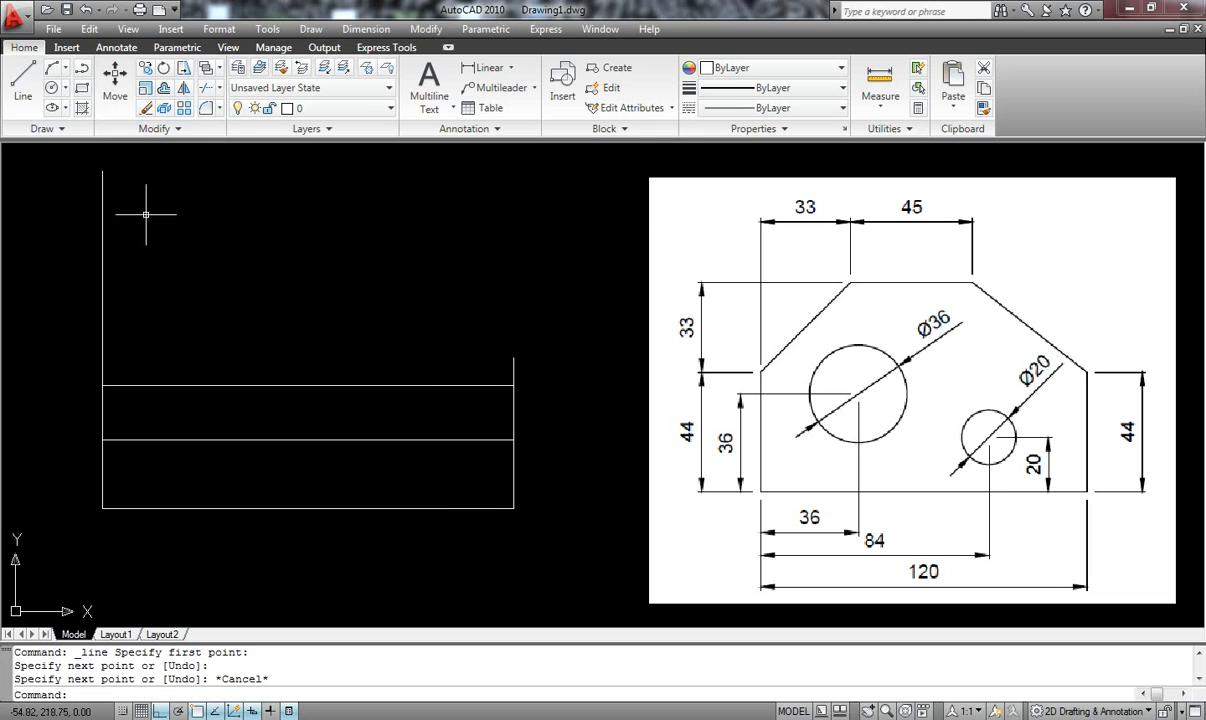
Step: Offset the tall construction line 33 units to the right and delete the original
{"action": "left_click", "coordinate": [163, 88]}
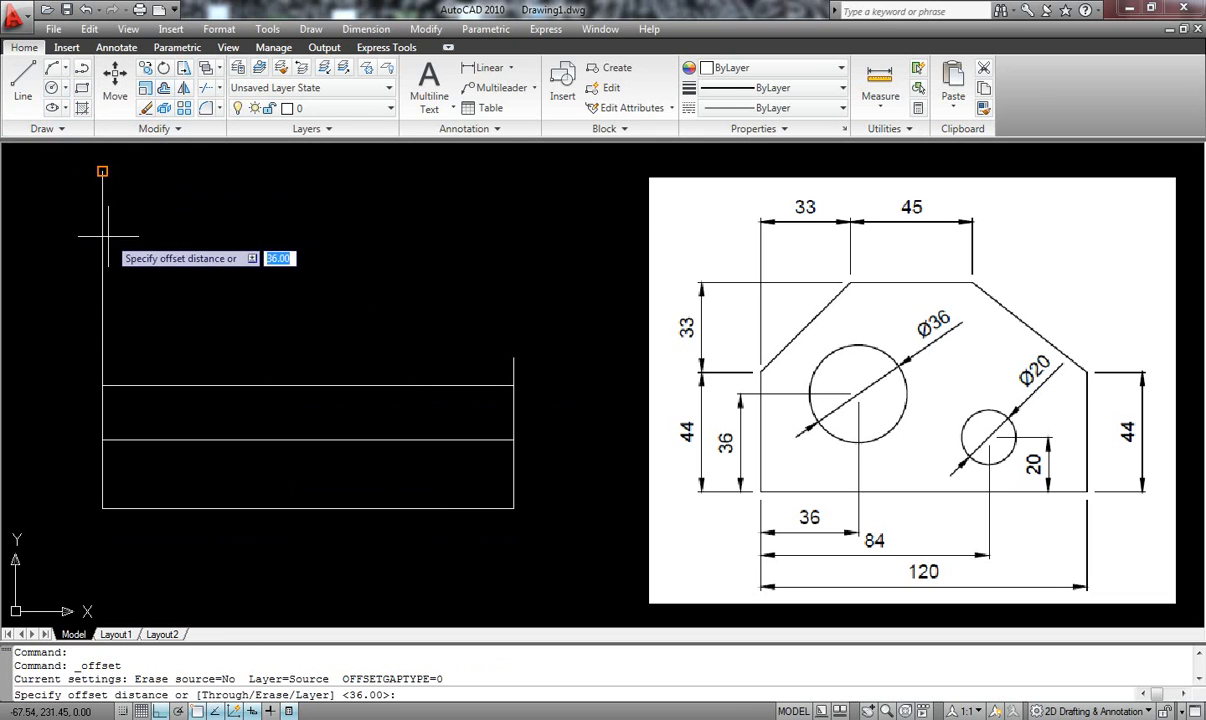
{"action": "left_click", "coordinate": [102, 341]}
{"action": "type", "text": "33"}
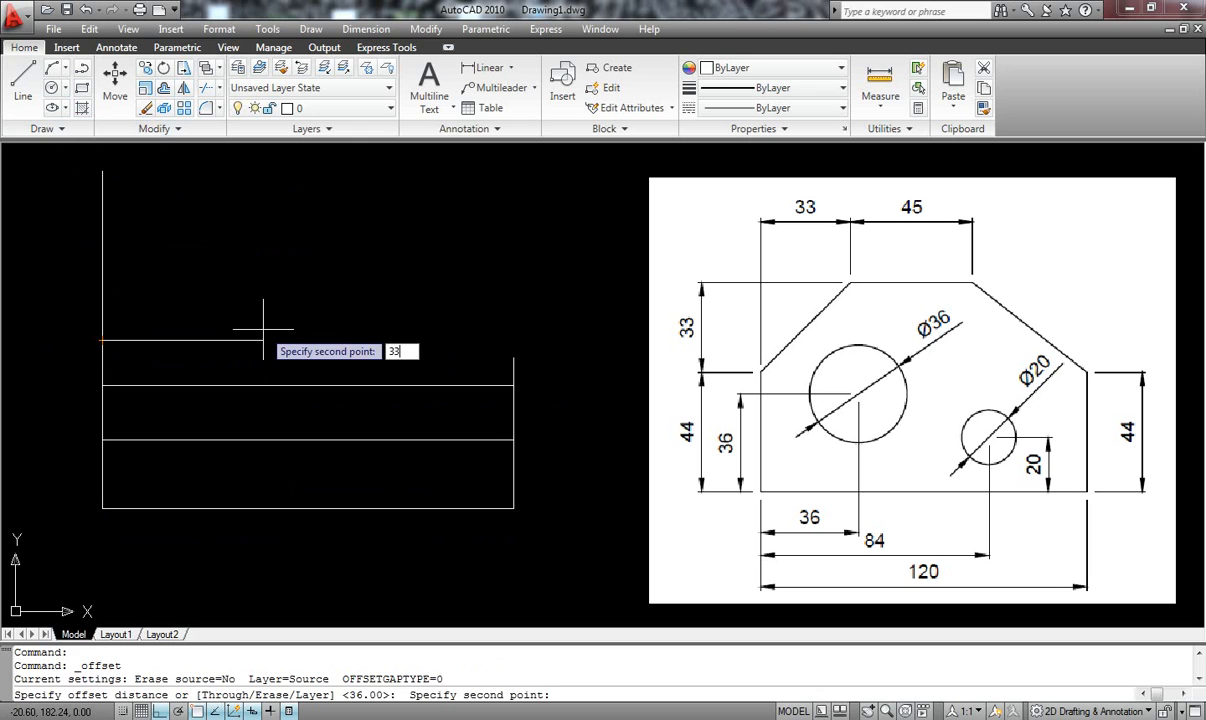
{"action": "key", "text": "Return"}
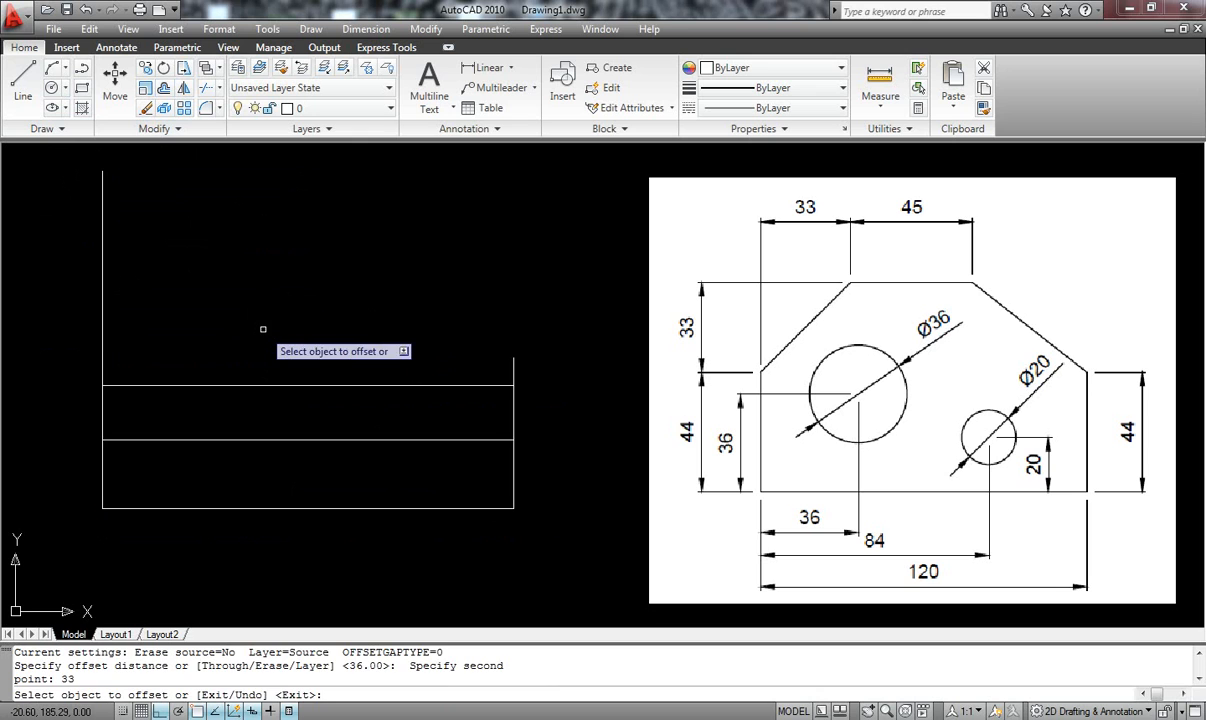
{"action": "left_click", "coordinate": [102, 272]}
{"action": "left_click", "coordinate": [228, 273]}
{"action": "key", "text": "Escape"}
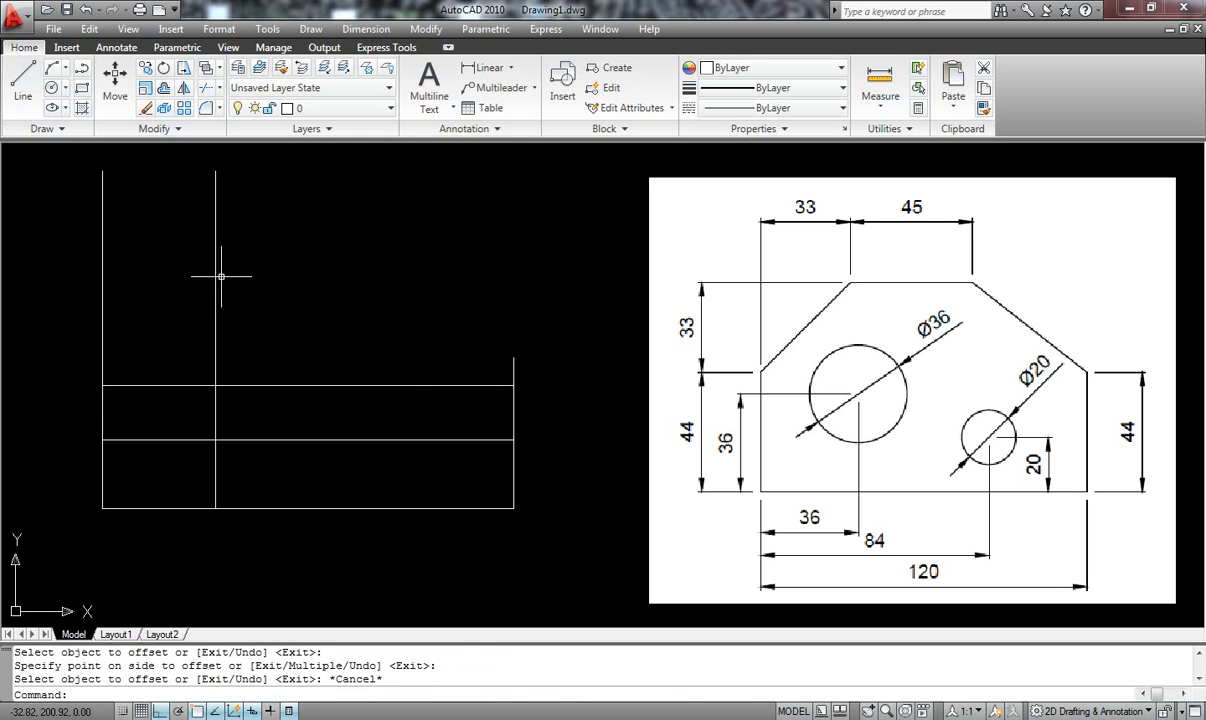
{"action": "left_click", "coordinate": [103, 240]}
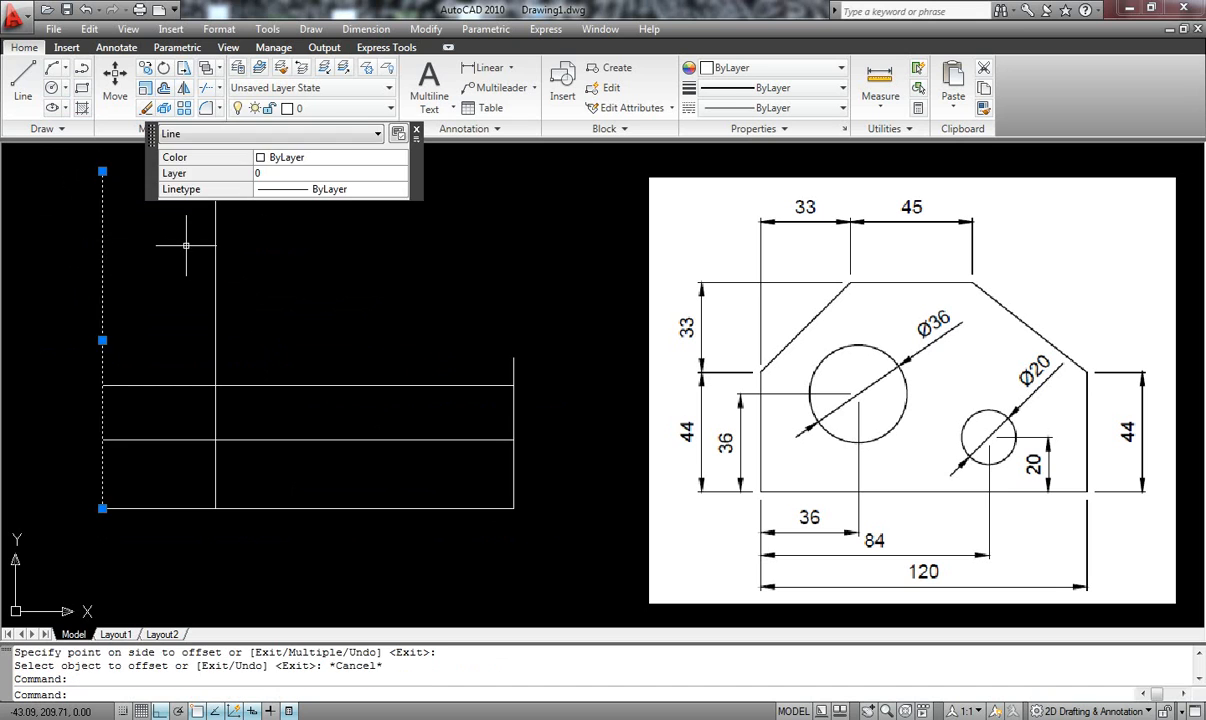
{"action": "key", "text": "Delete"}
Step: Offset the remaining tall construction line 45 units to the right
{"action": "left_click", "coordinate": [165, 90]}
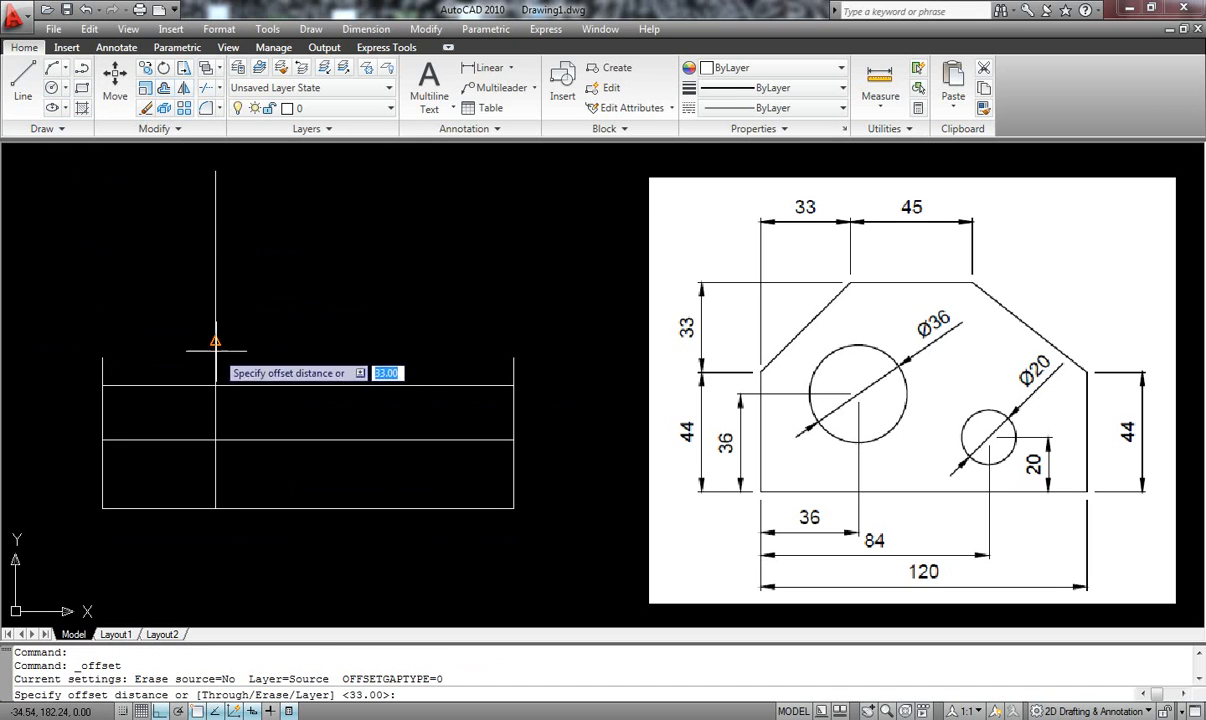
{"action": "left_click", "coordinate": [215, 340]}
{"action": "type", "text": "45"}
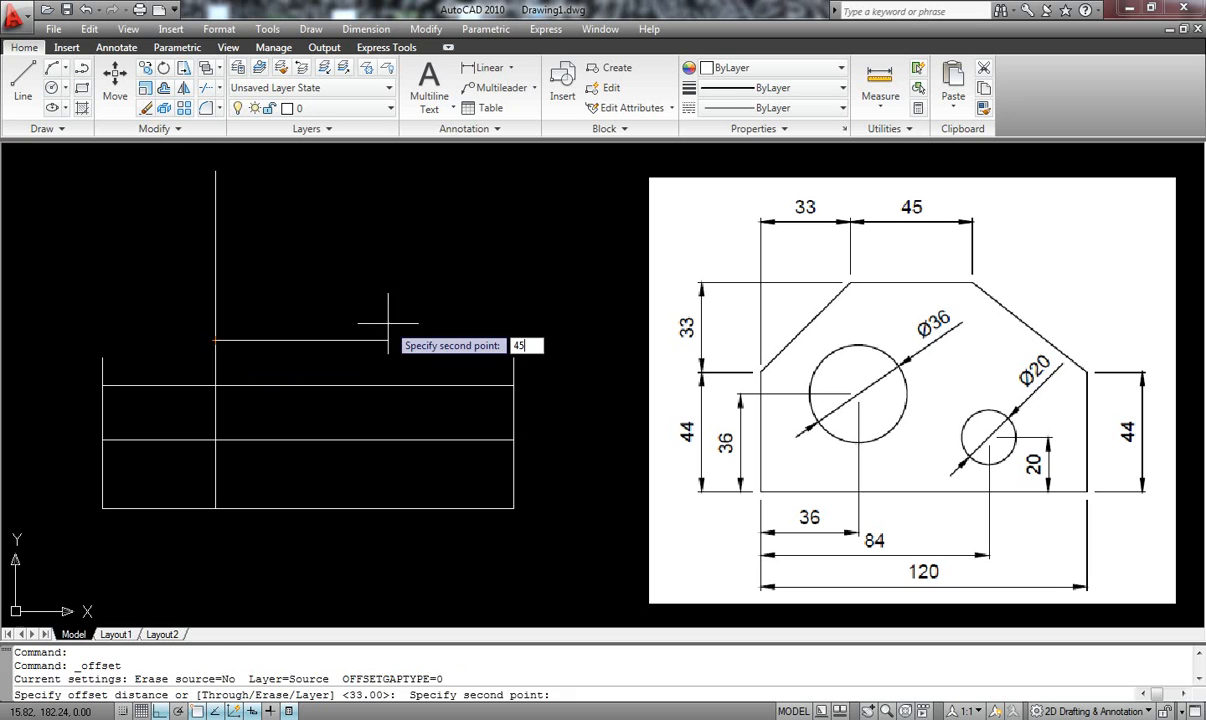
{"action": "key", "text": "Return"}
{"action": "left_click", "coordinate": [220, 318]}
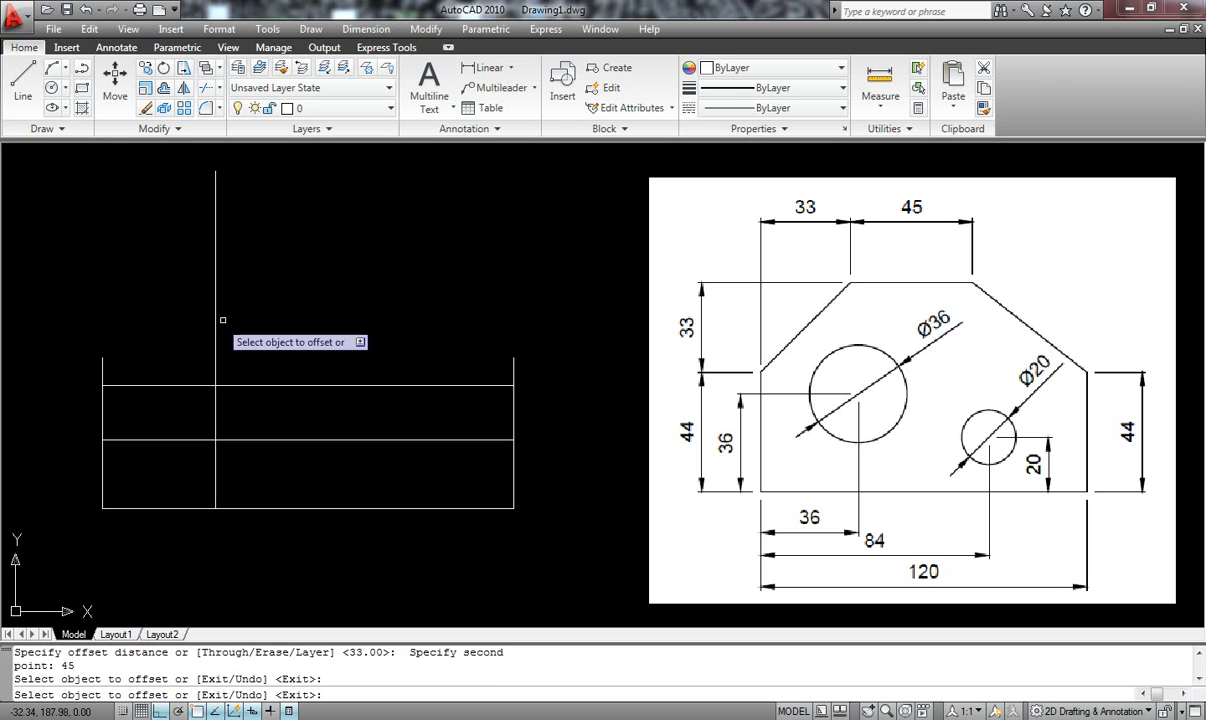
{"action": "left_click", "coordinate": [215, 305]}
{"action": "left_click", "coordinate": [403, 307]}
{"action": "key", "text": "Escape"}
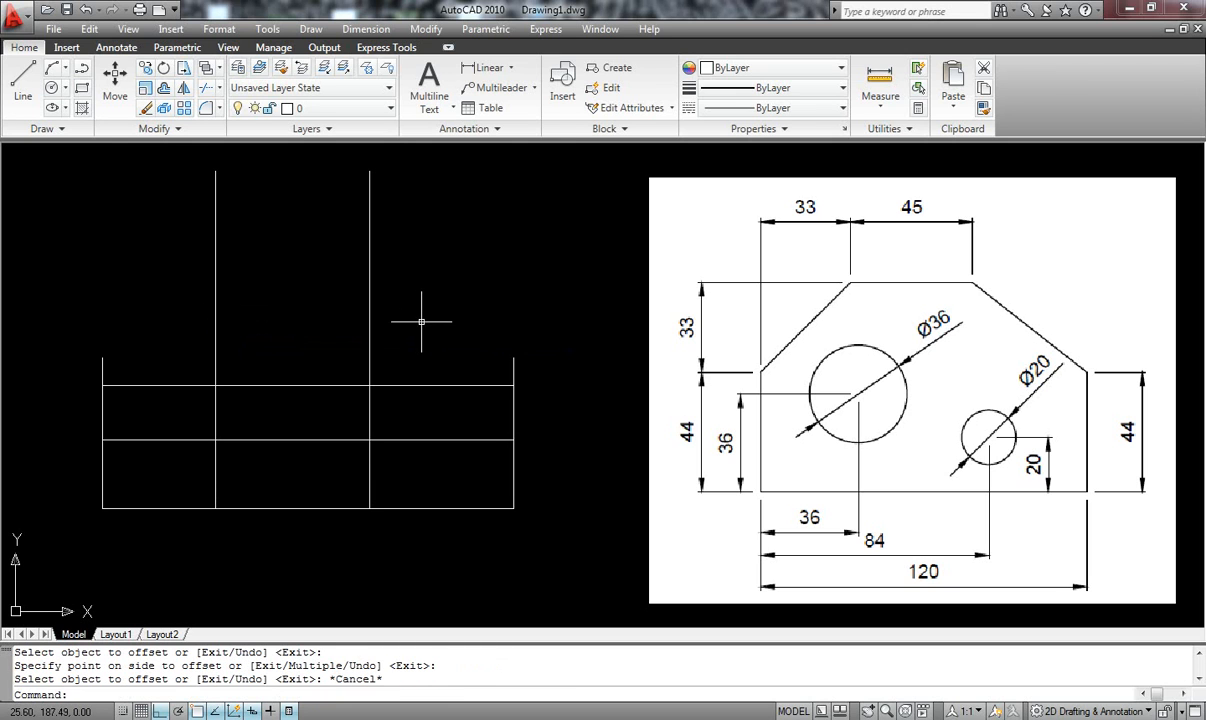
Step: Try a circle of radius 36 at the intersection of the left construction line and the upper centre line, and erase it
{"action": "left_click", "coordinate": [51, 87]}
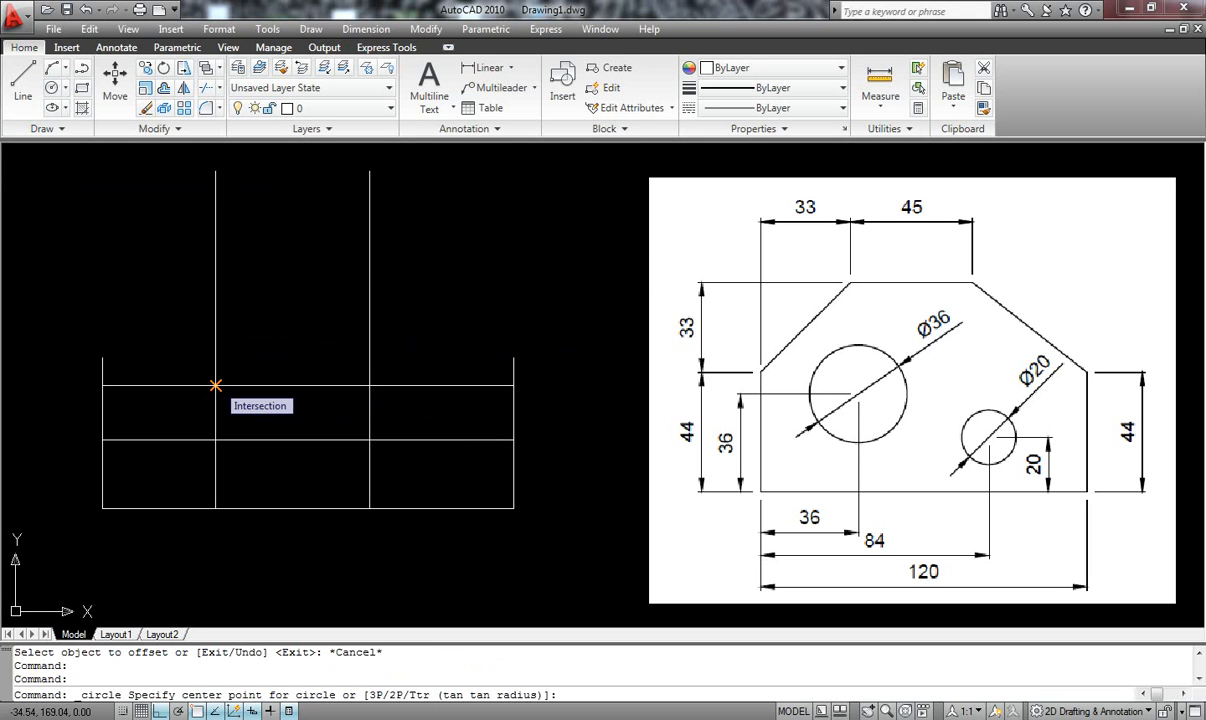
{"action": "left_click", "coordinate": [215, 385]}
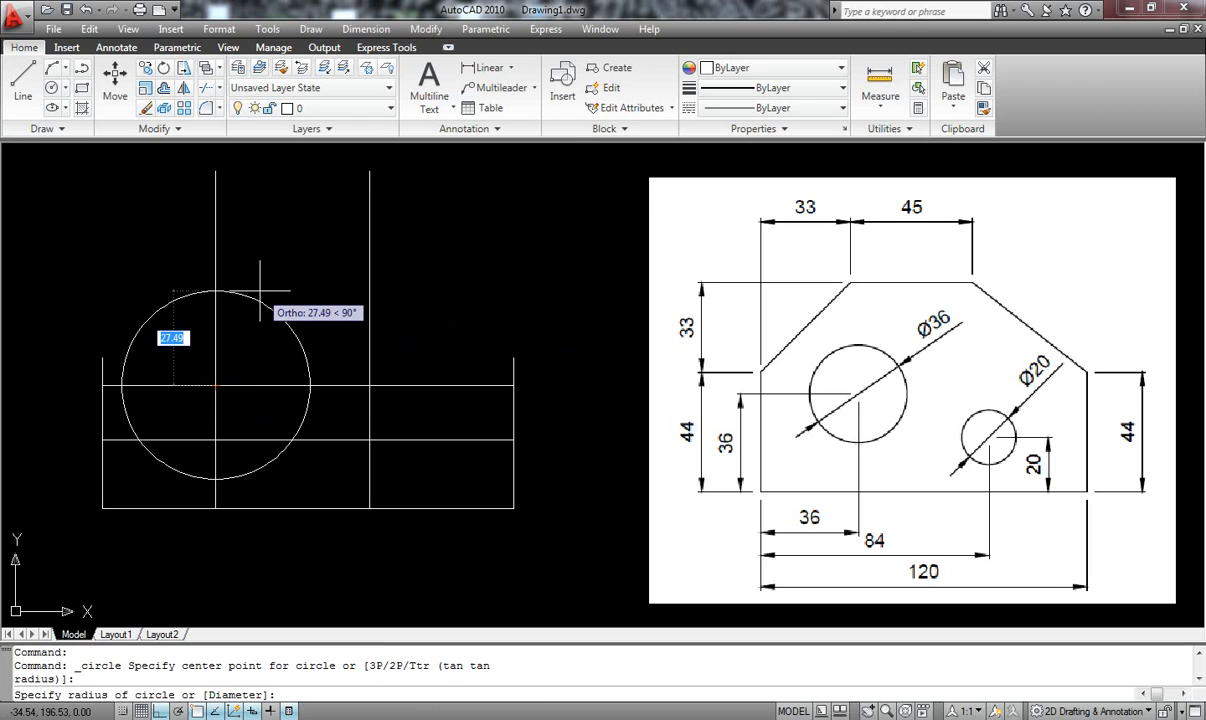
{"action": "type", "text": "36"}
{"action": "key", "text": "Return"}
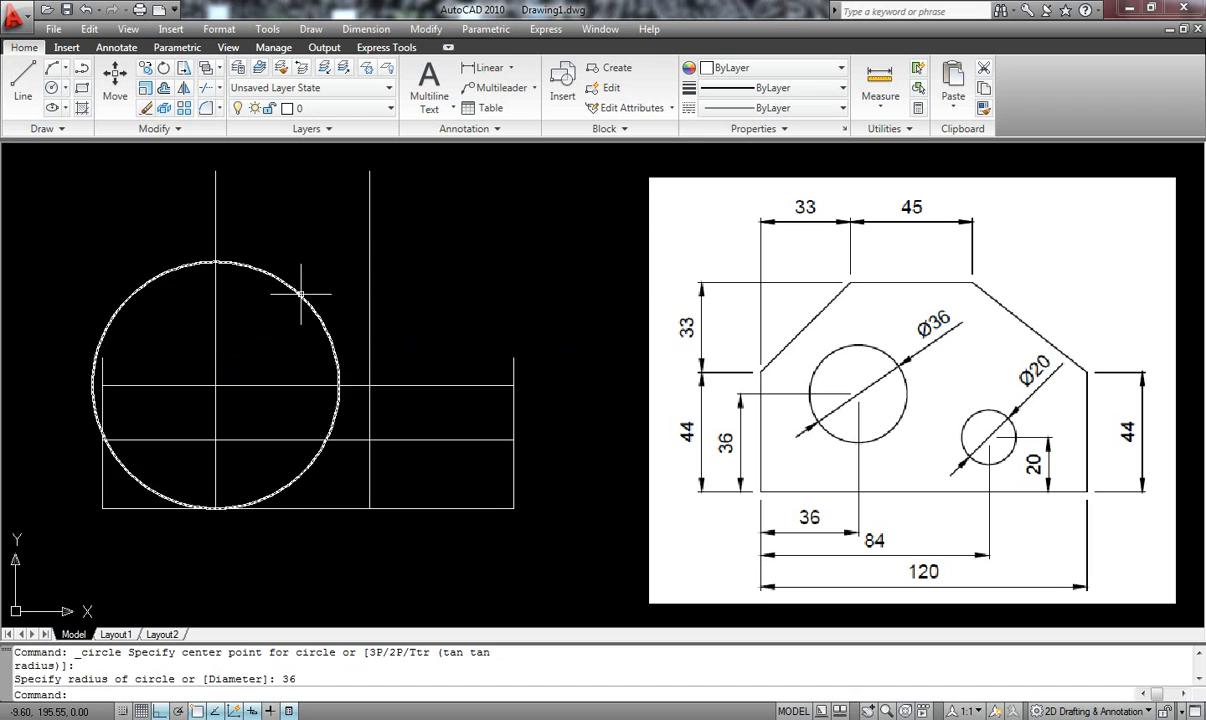
{"action": "left_click", "coordinate": [300, 295]}
{"action": "key", "text": "Delete"}
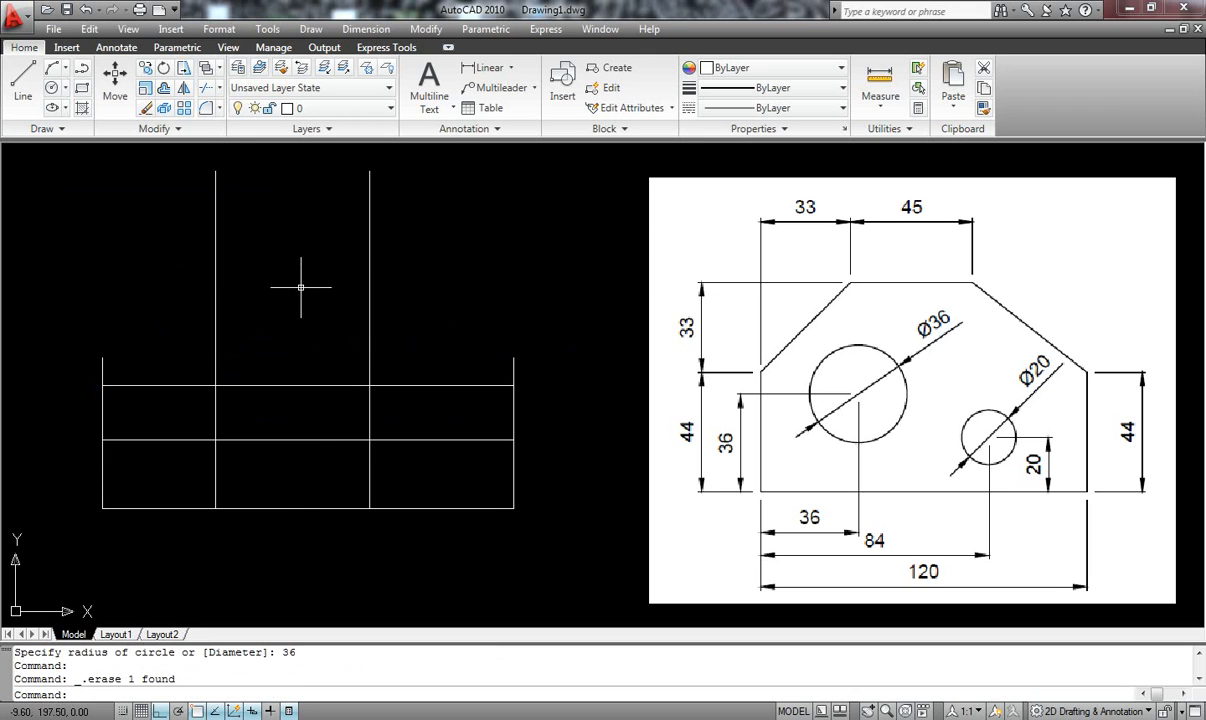
Step: Draw a circle of diameter 36 centred where the left construction line crosses the upper centre line, using Center, Diameter
{"action": "left_click", "coordinate": [66, 88]}
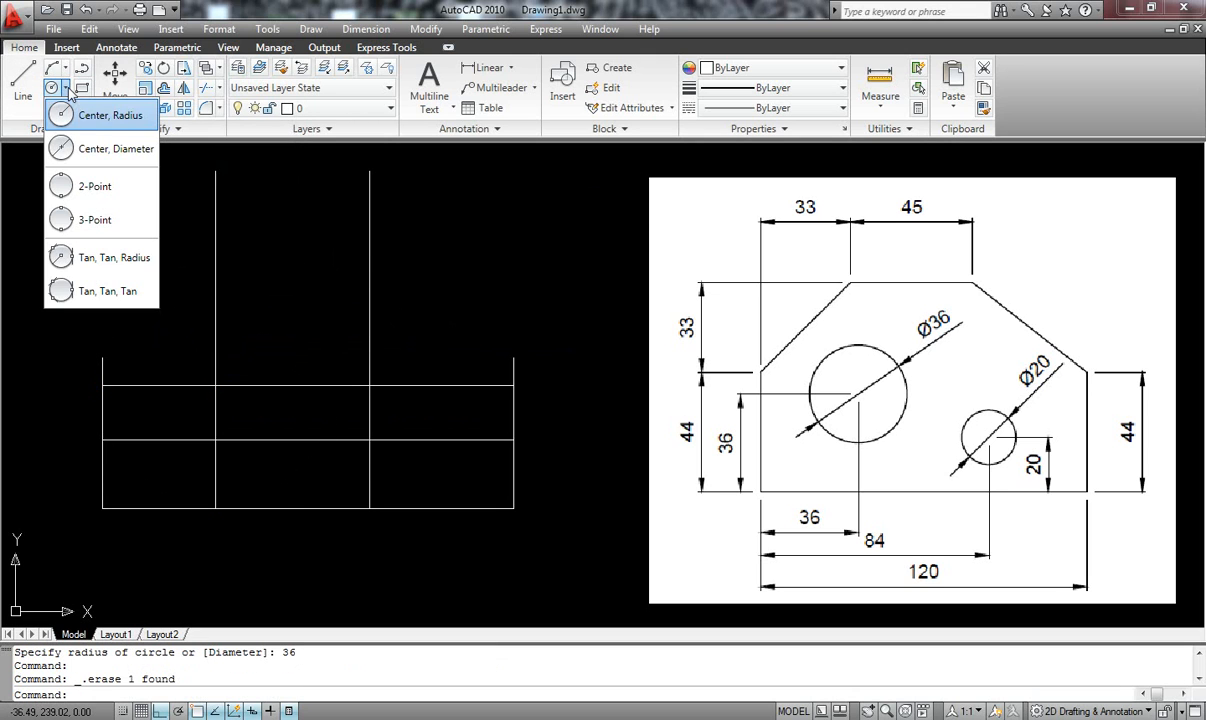
{"action": "left_click", "coordinate": [100, 150]}
{"action": "left_click", "coordinate": [215, 385]}
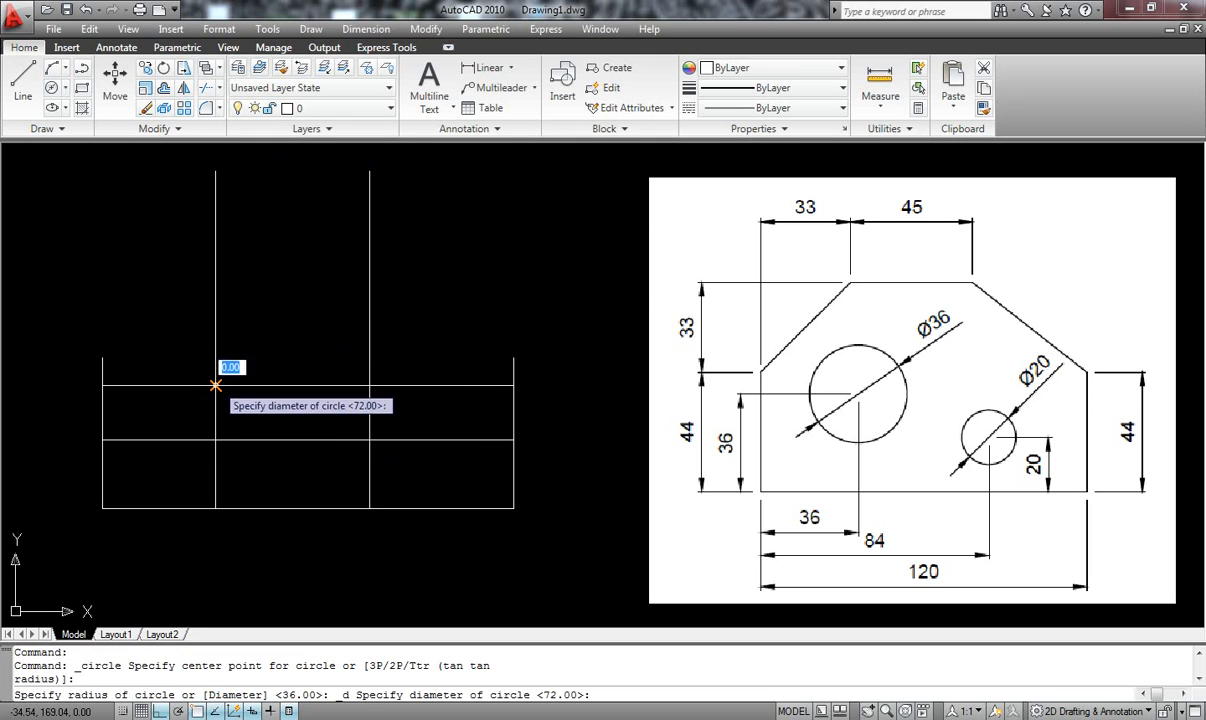
{"action": "type", "text": "36"}
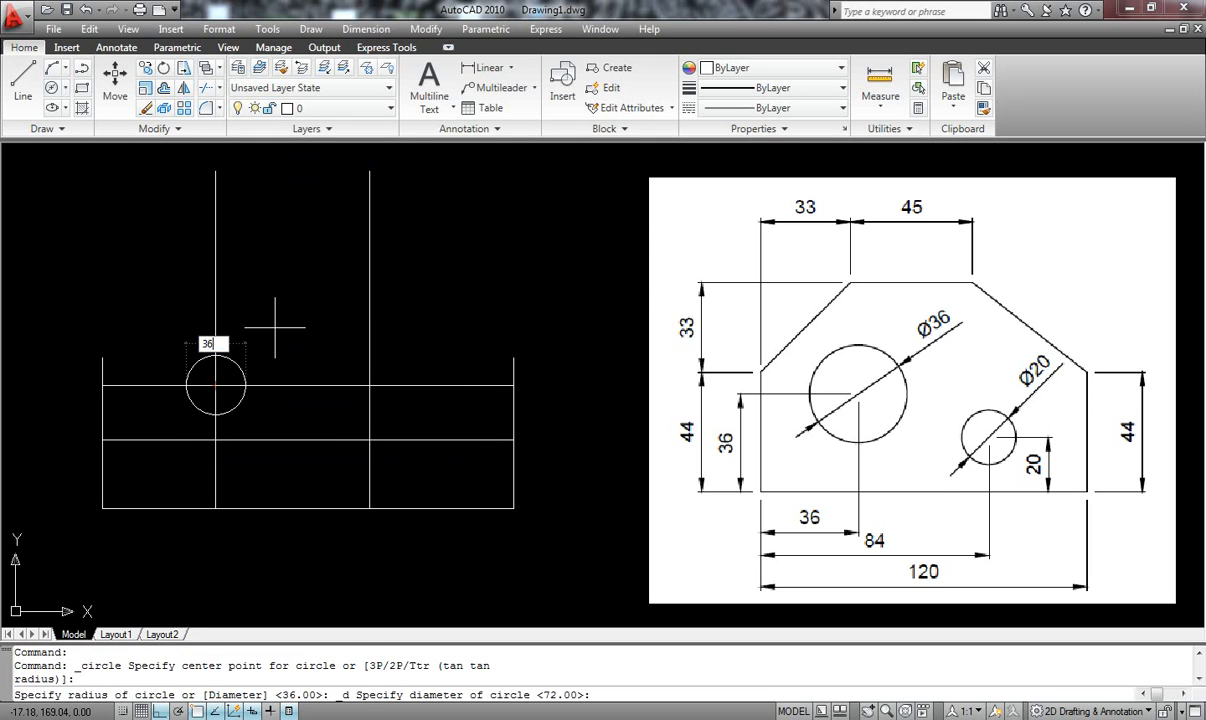
{"action": "key", "text": "Return"}
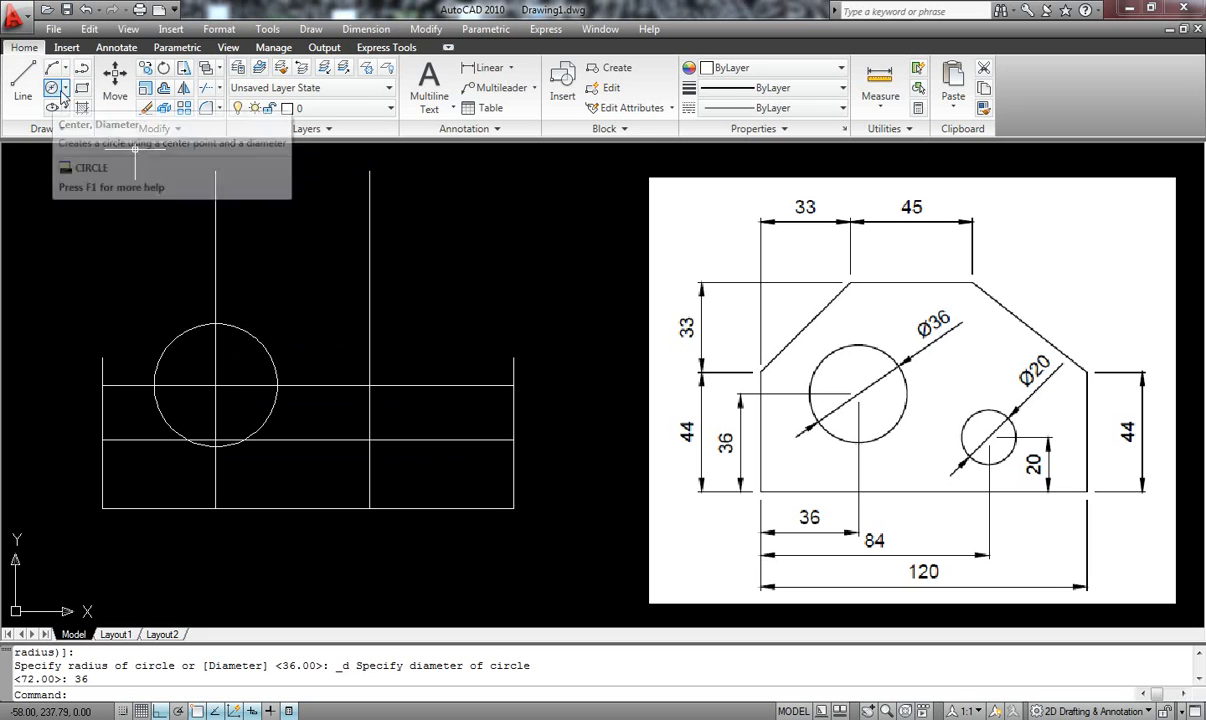
Step: Draw a circle of diameter 20 centred where the right construction line crosses the lower centre line
{"action": "left_click", "coordinate": [52, 90]}
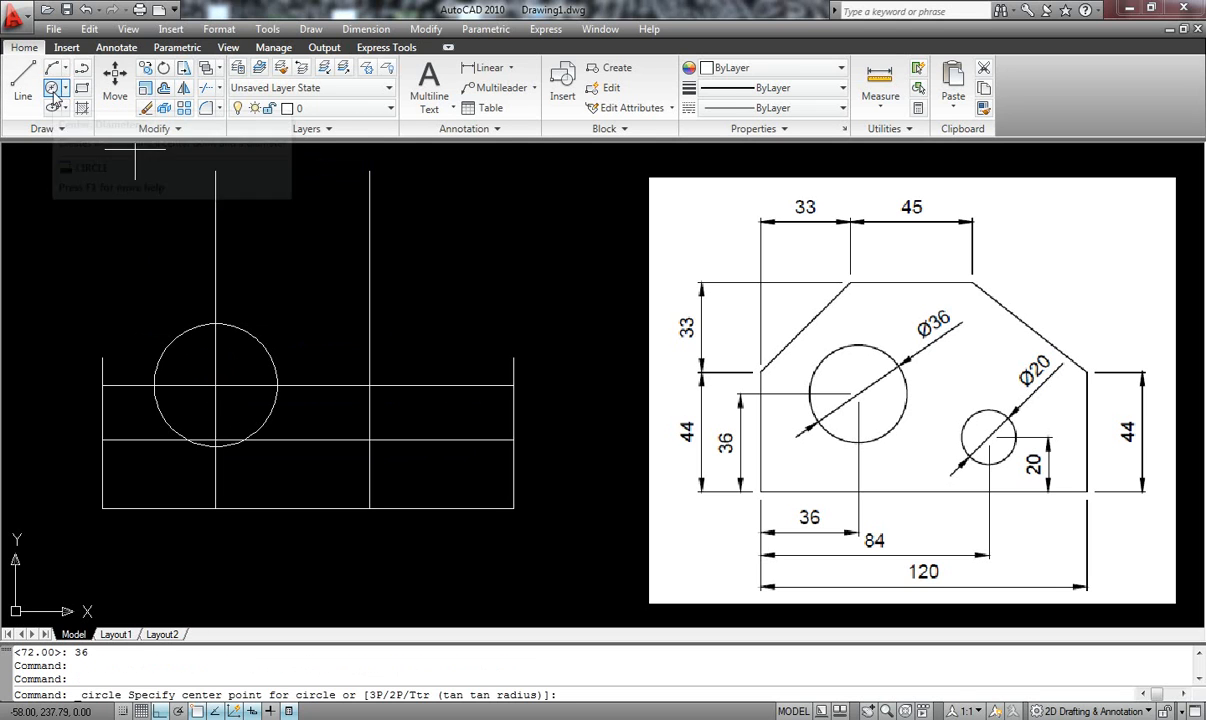
{"action": "left_click", "coordinate": [369, 440]}
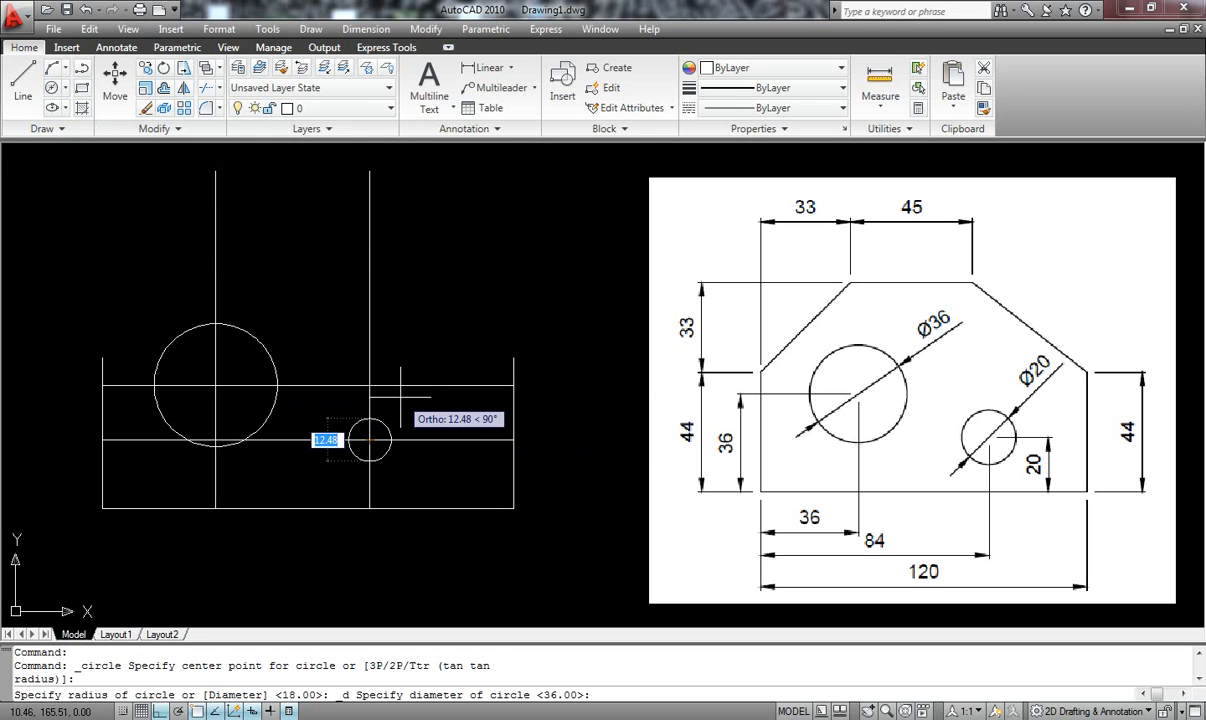
{"action": "type", "text": "2"}
{"action": "key", "text": "Return"}
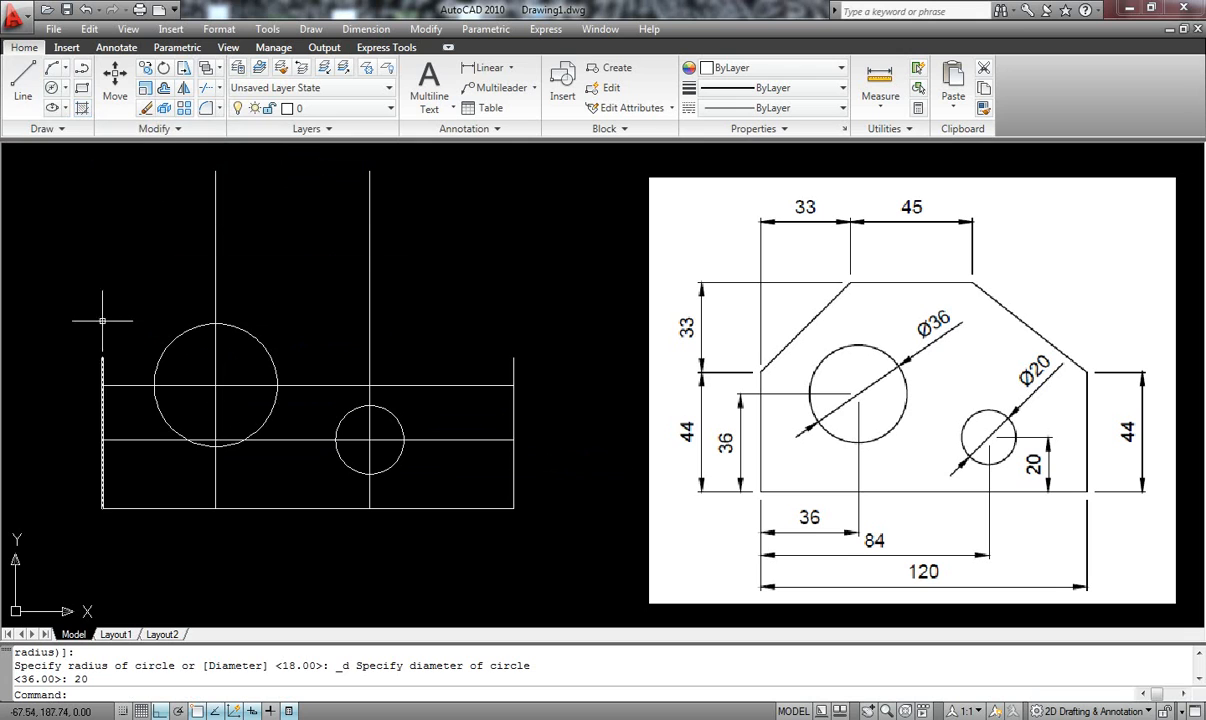
Step: Draw a 33-unit vertical line up from the left edge's upper end, continued horizontally to align with the plate's right edge
{"action": "left_click", "coordinate": [23, 80]}
{"action": "left_click", "coordinate": [102, 357]}
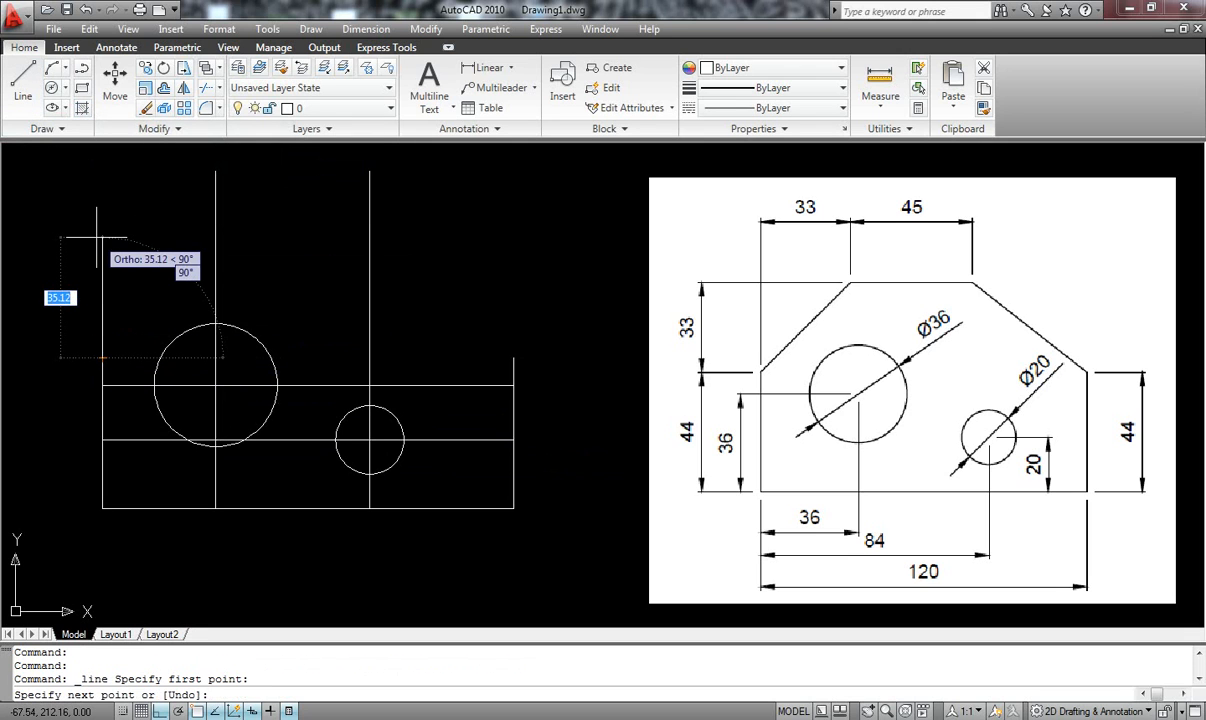
{"action": "type", "text": "33"}
{"action": "key", "text": "Return"}
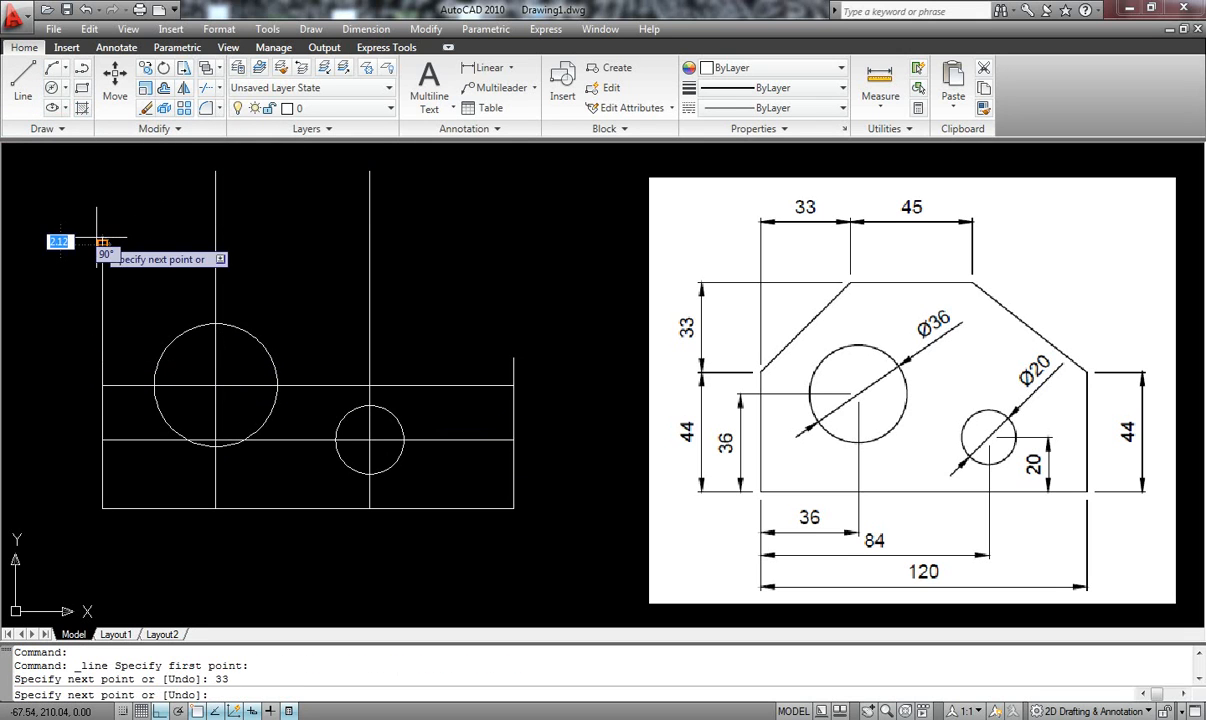
{"action": "left_click", "coordinate": [513, 243]}
{"action": "key", "text": "Escape"}
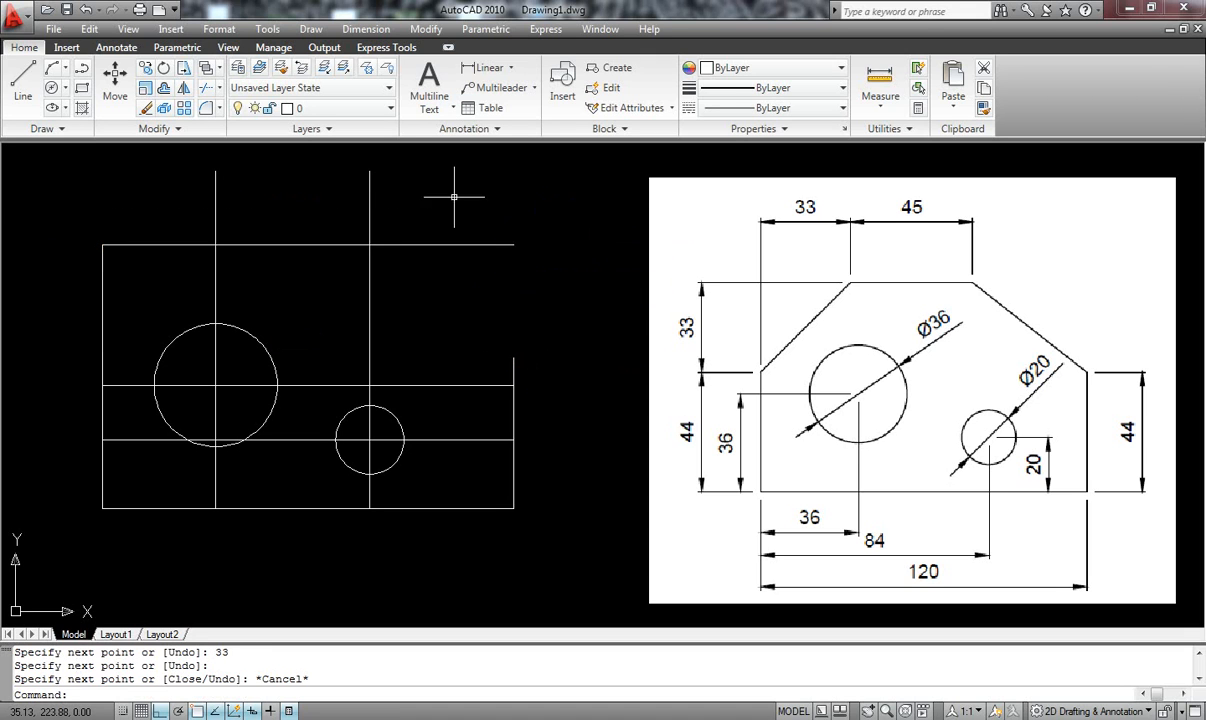
Step: Draw the plate's 45-unit top edge between the two tall construction lines, along the upper horizontal line
{"action": "left_click", "coordinate": [22, 80]}
{"action": "left_click", "coordinate": [216, 243]}
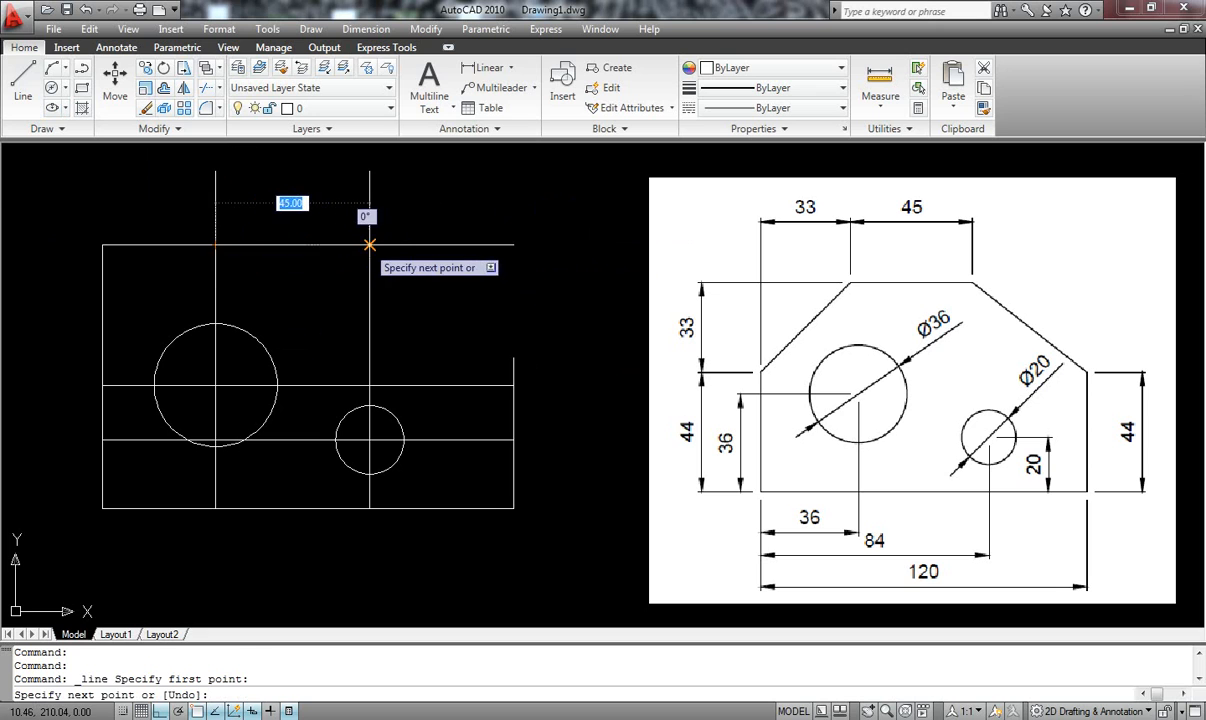
{"action": "key", "text": "Escape"}
Step: Erase the full-width upper horizontal line and the 33-unit vertical line above the left edge
{"action": "left_click", "coordinate": [166, 243]}
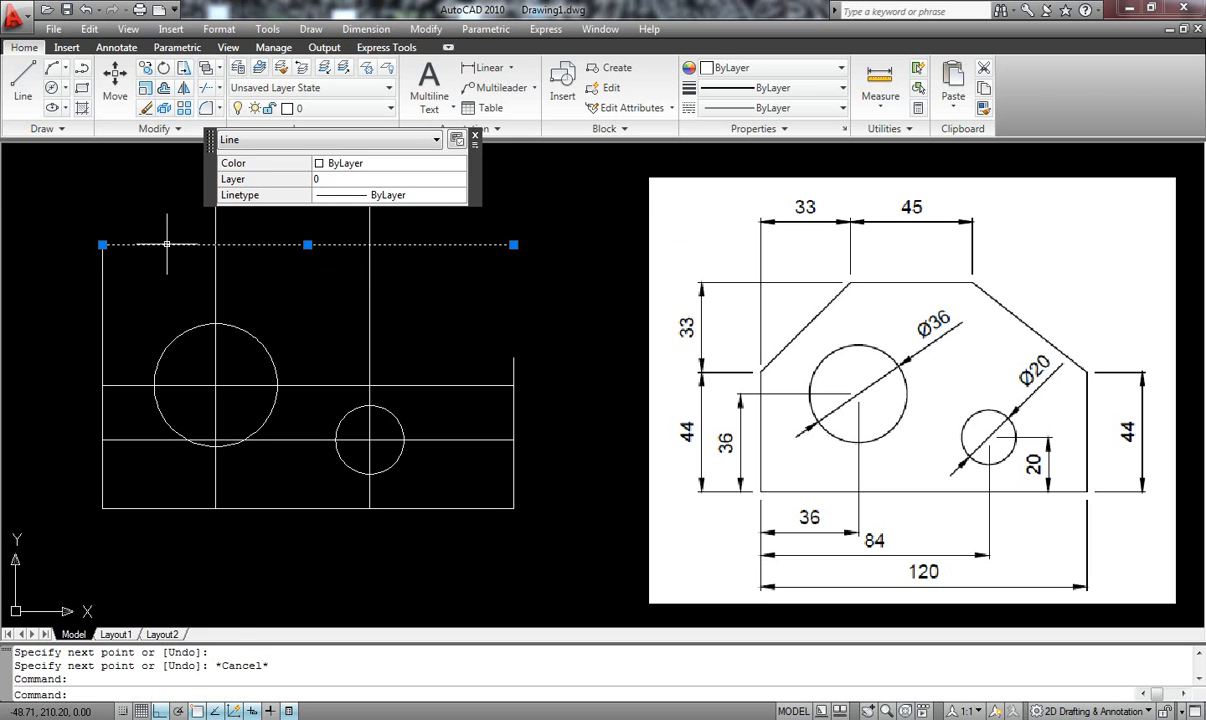
{"action": "key", "text": "Delete"}
{"action": "left_click", "coordinate": [102, 252]}
{"action": "key", "text": "Delete"}
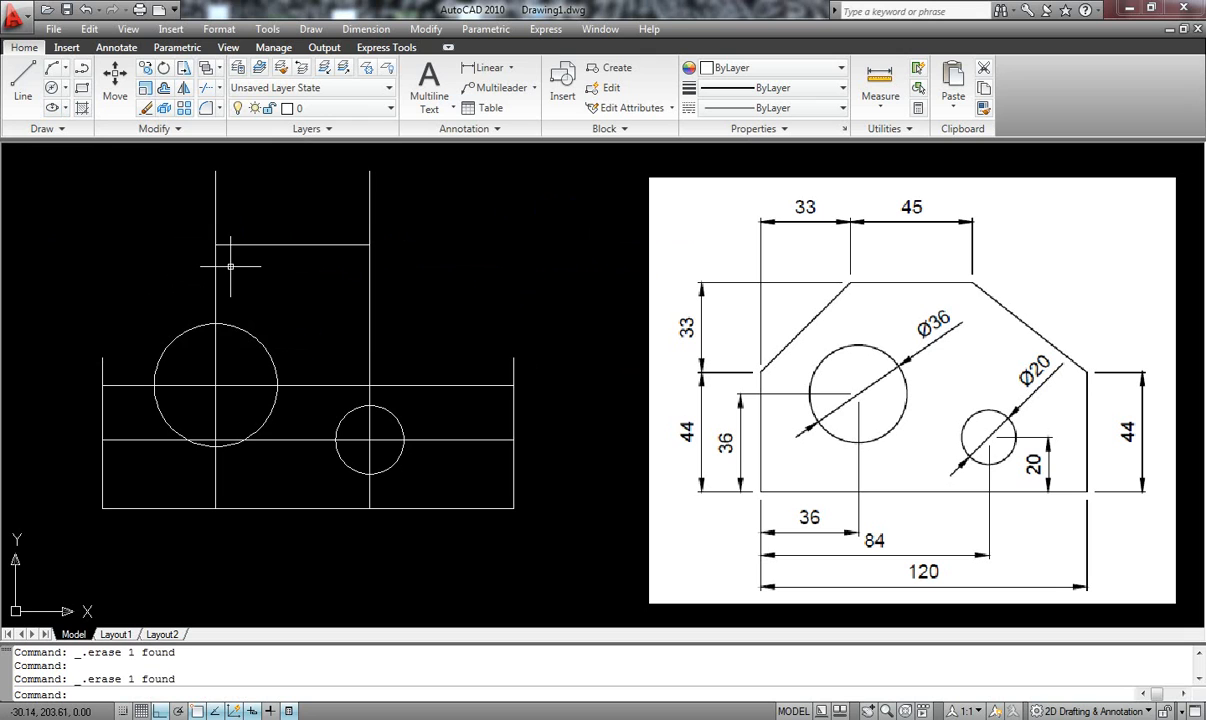
Step: Erase the two tall vertical construction lines and the two horizontal centre lines through the circles
{"action": "left_click", "coordinate": [218, 212]}
{"action": "left_click", "coordinate": [373, 216]}
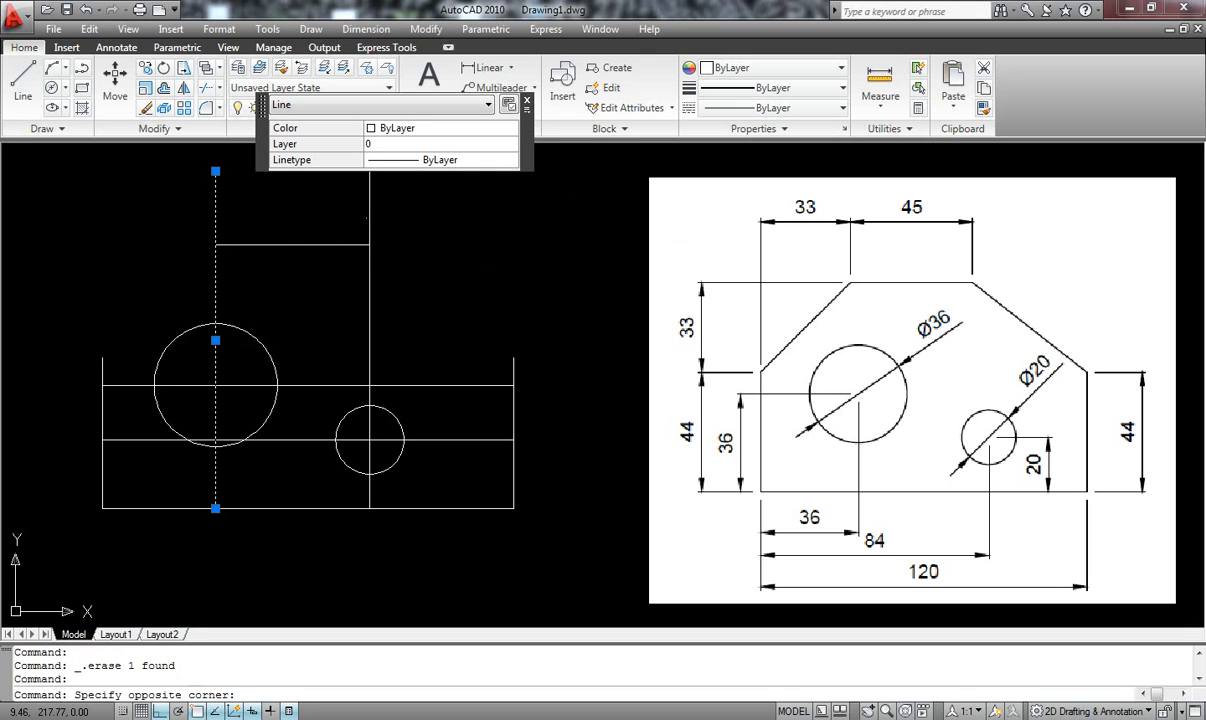
{"action": "left_click", "coordinate": [367, 216]}
{"action": "left_click", "coordinate": [218, 203]}
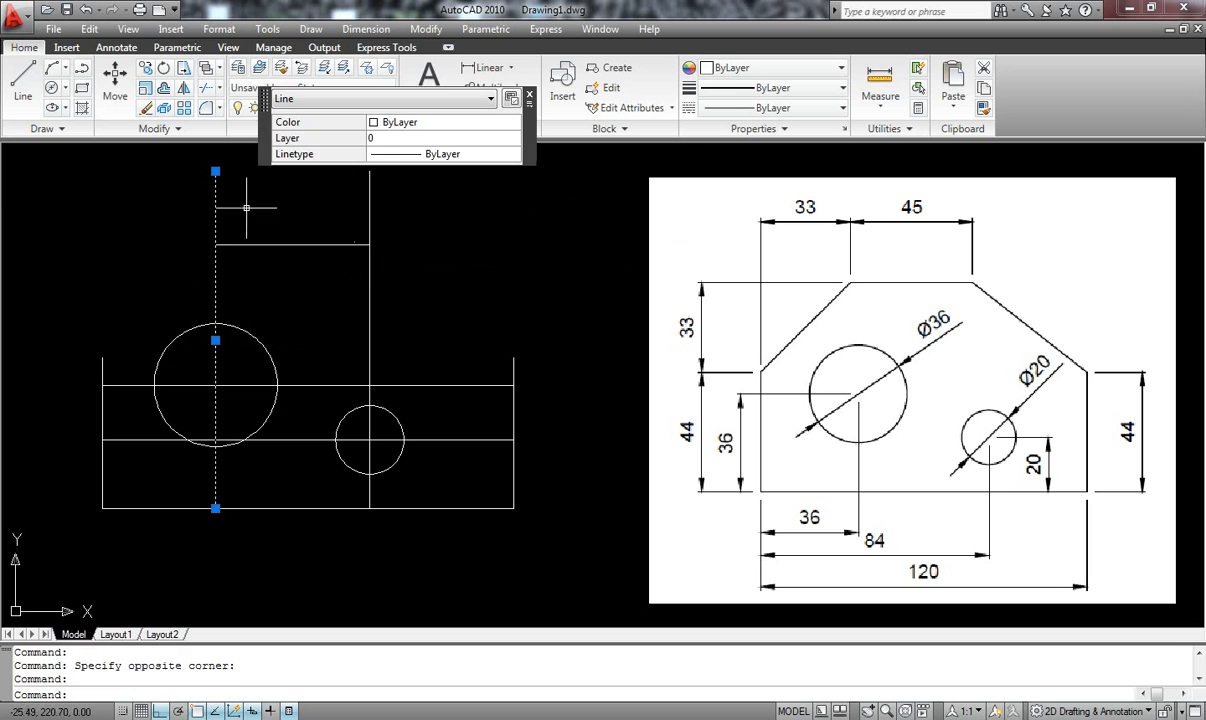
{"action": "left_click", "coordinate": [369, 209]}
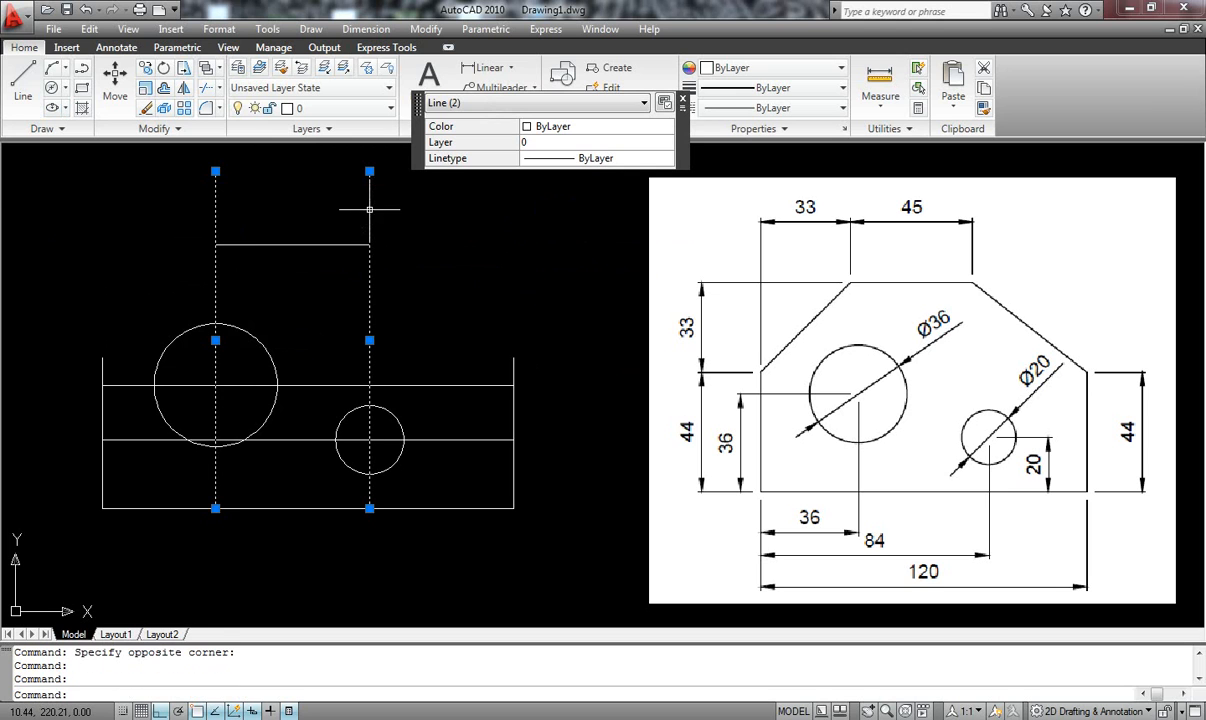
{"action": "left_click", "coordinate": [138, 385]}
{"action": "left_click", "coordinate": [140, 439]}
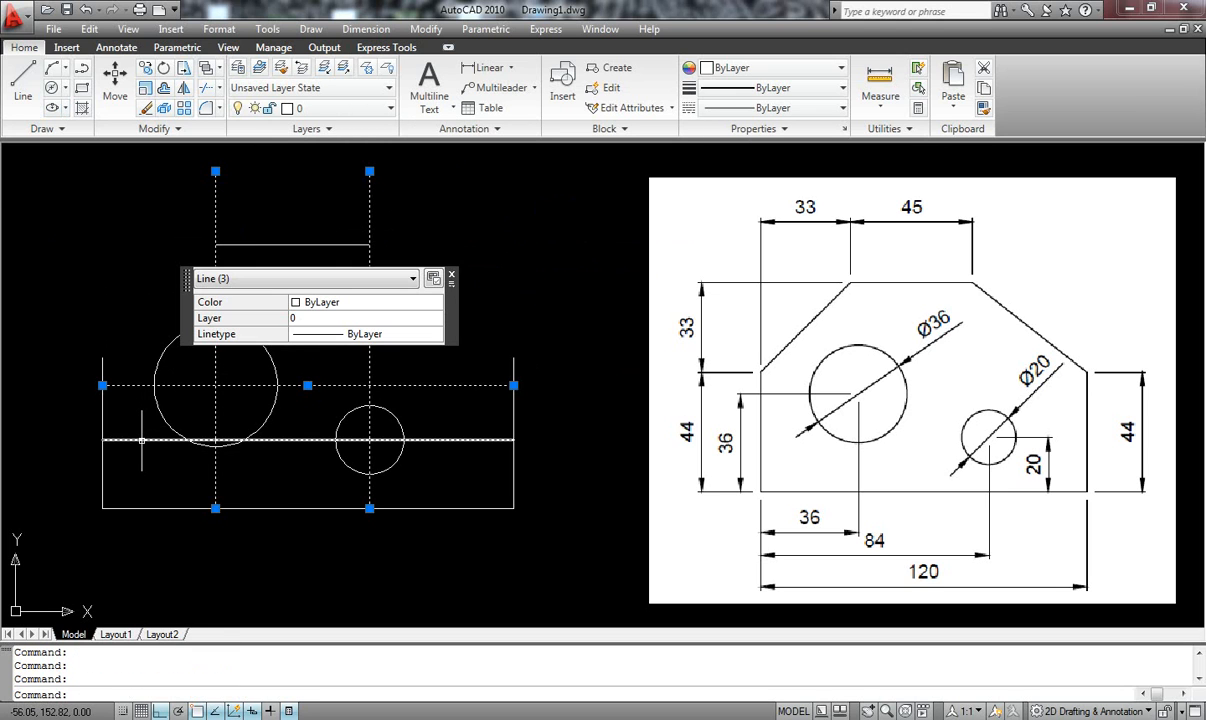
{"action": "key", "text": "Delete"}
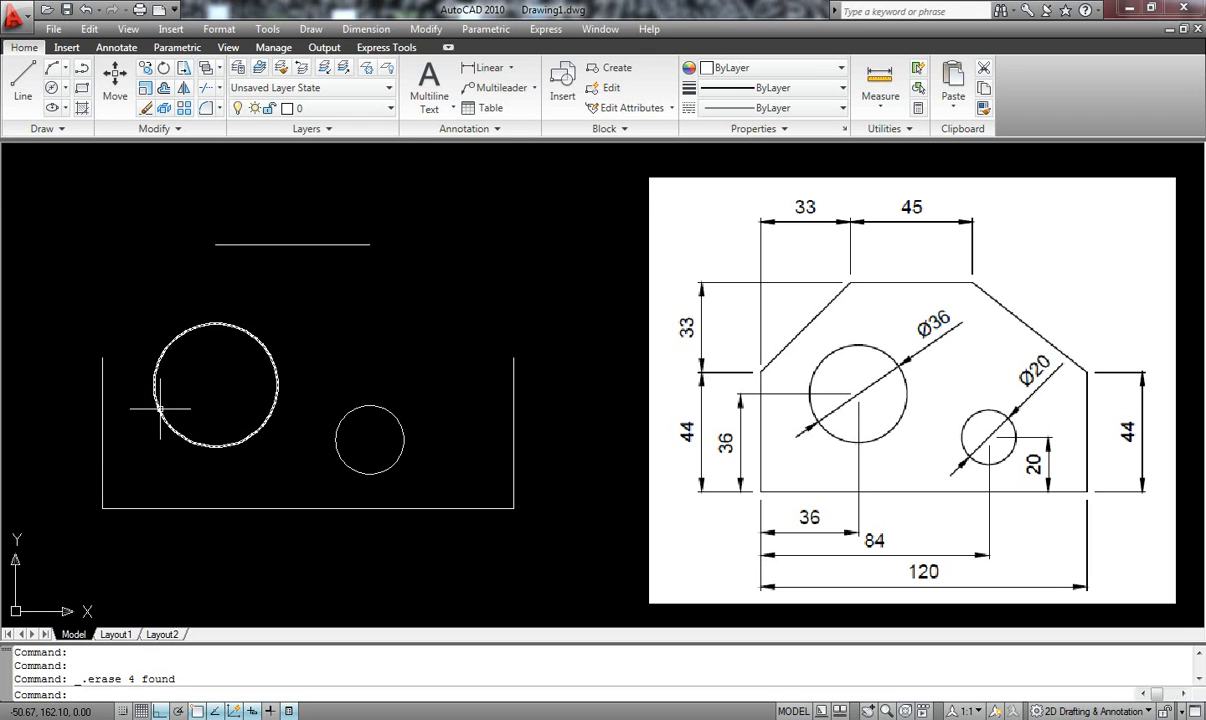
Step: Turn Ortho off and draw the left sloped edge from the left edge's upper end to the top edge's left end
{"action": "left_click", "coordinate": [22, 100]}
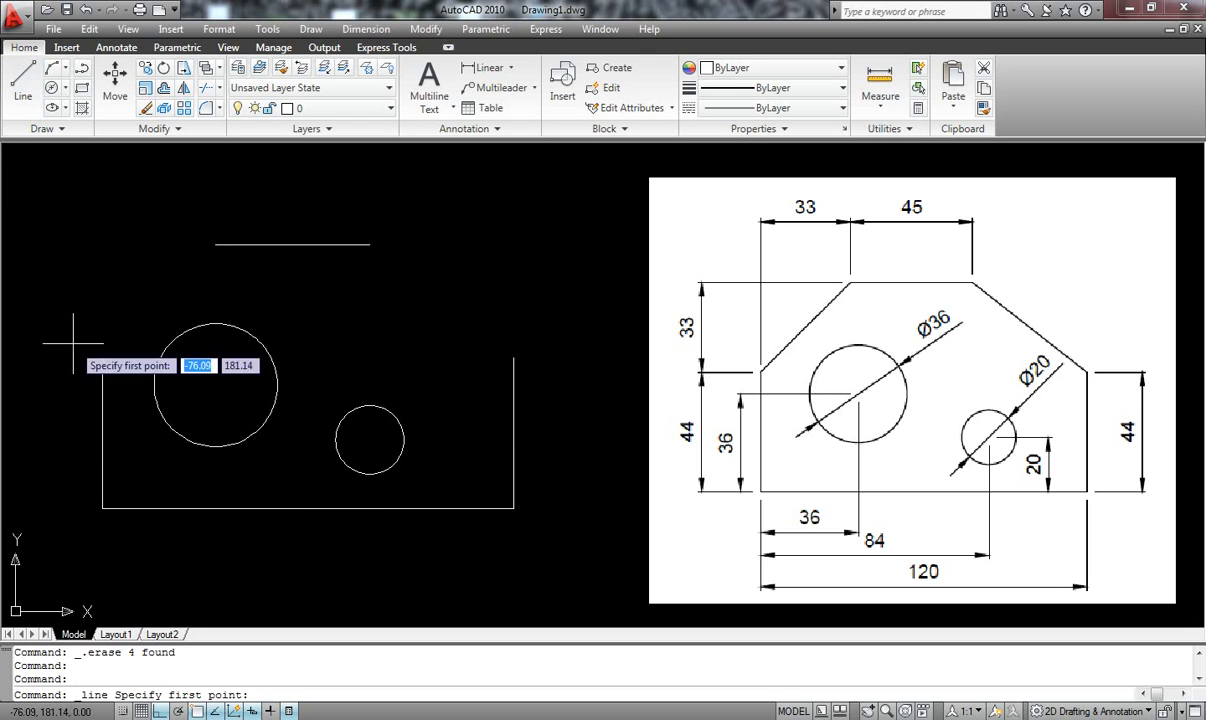
{"action": "left_click", "coordinate": [102, 357]}
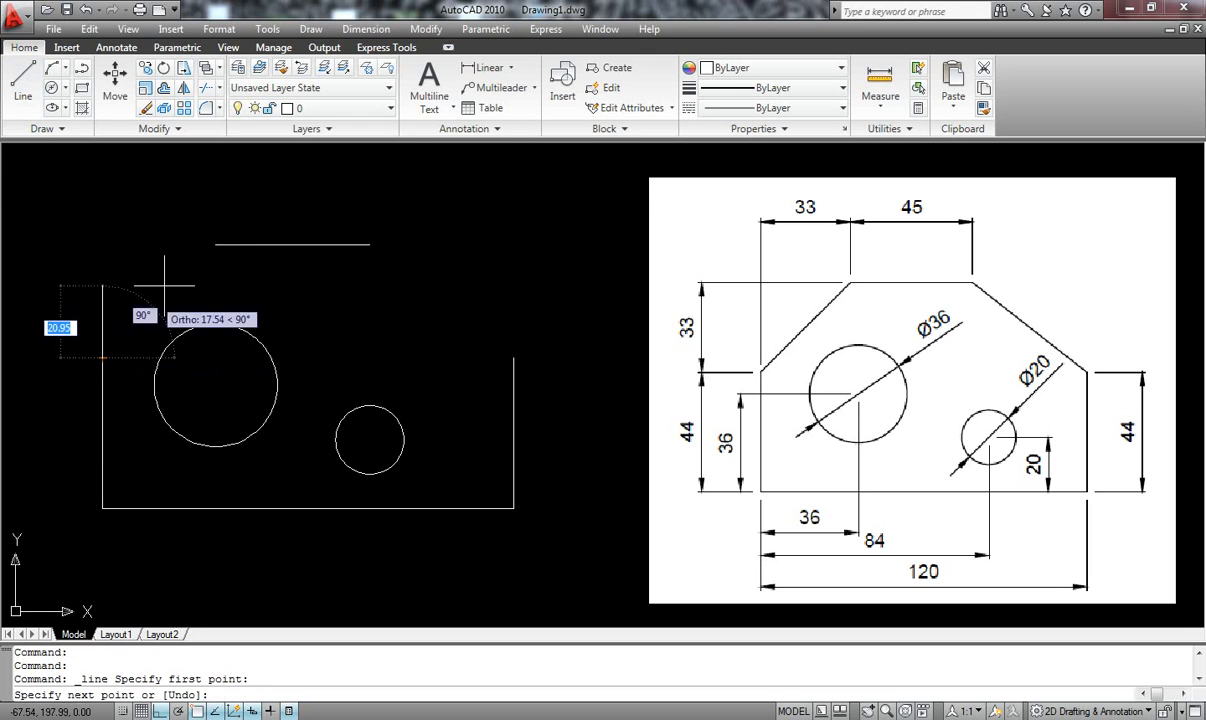
{"action": "key", "text": "F8"}
{"action": "left_click", "coordinate": [215, 245]}
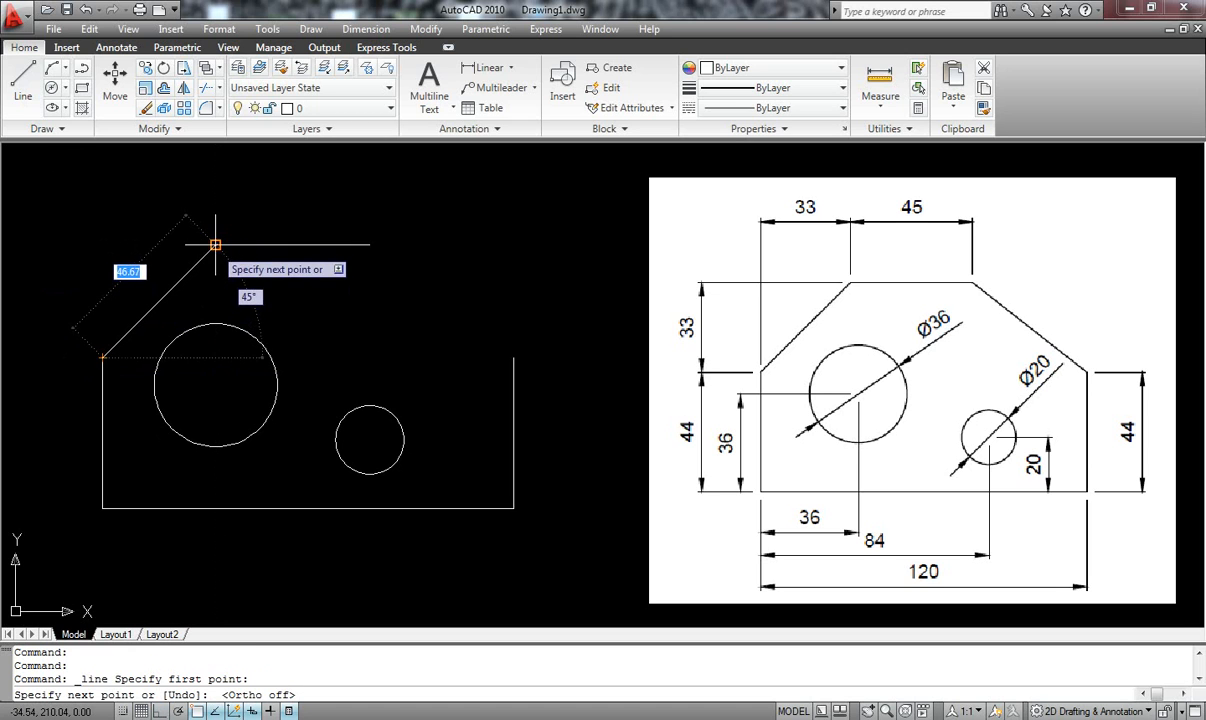
{"action": "key", "text": "Escape"}
Step: Draw the right sloped edge from the top edge's right end to the right edge's upper end
{"action": "left_click", "coordinate": [13, 87]}
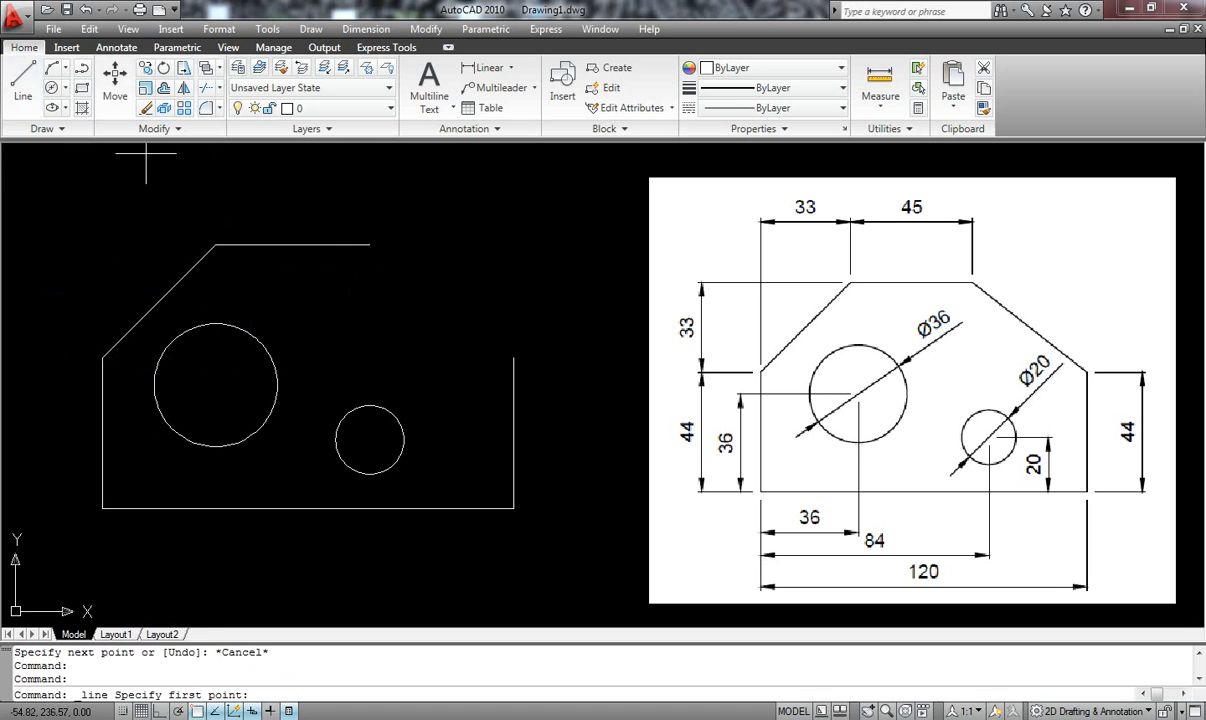
{"action": "left_click", "coordinate": [370, 245]}
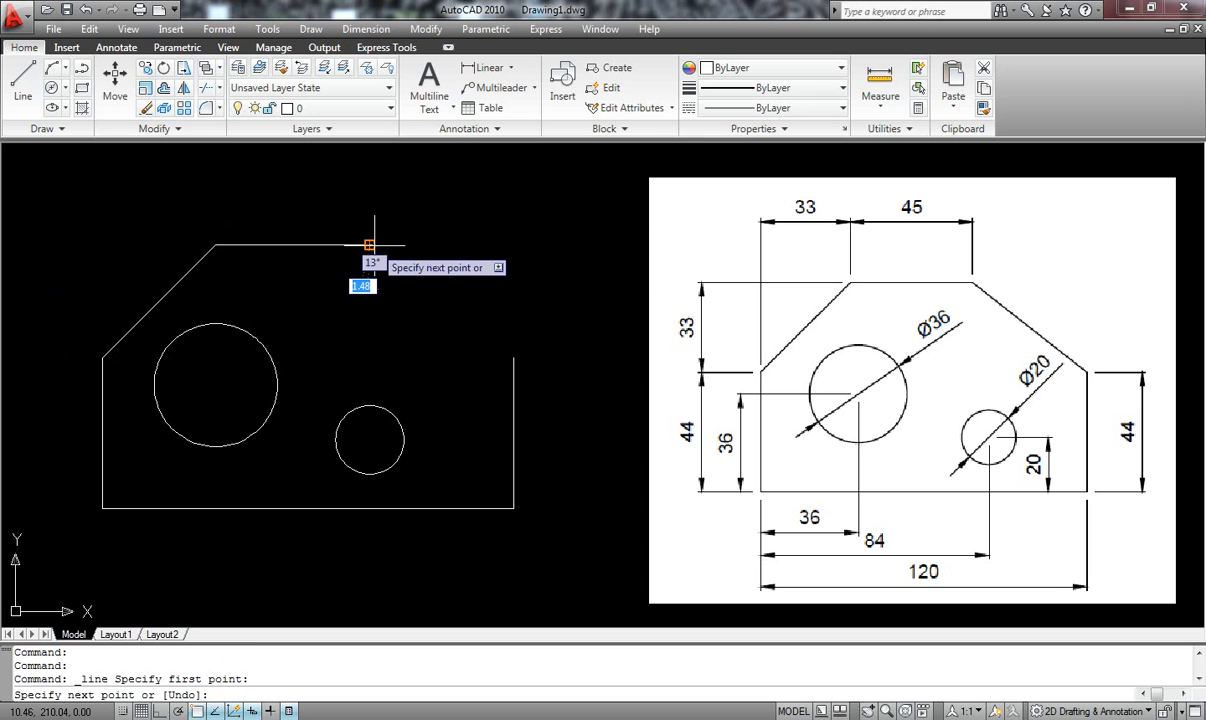
{"action": "left_click", "coordinate": [514, 357]}
{"action": "key", "text": "Escape"}
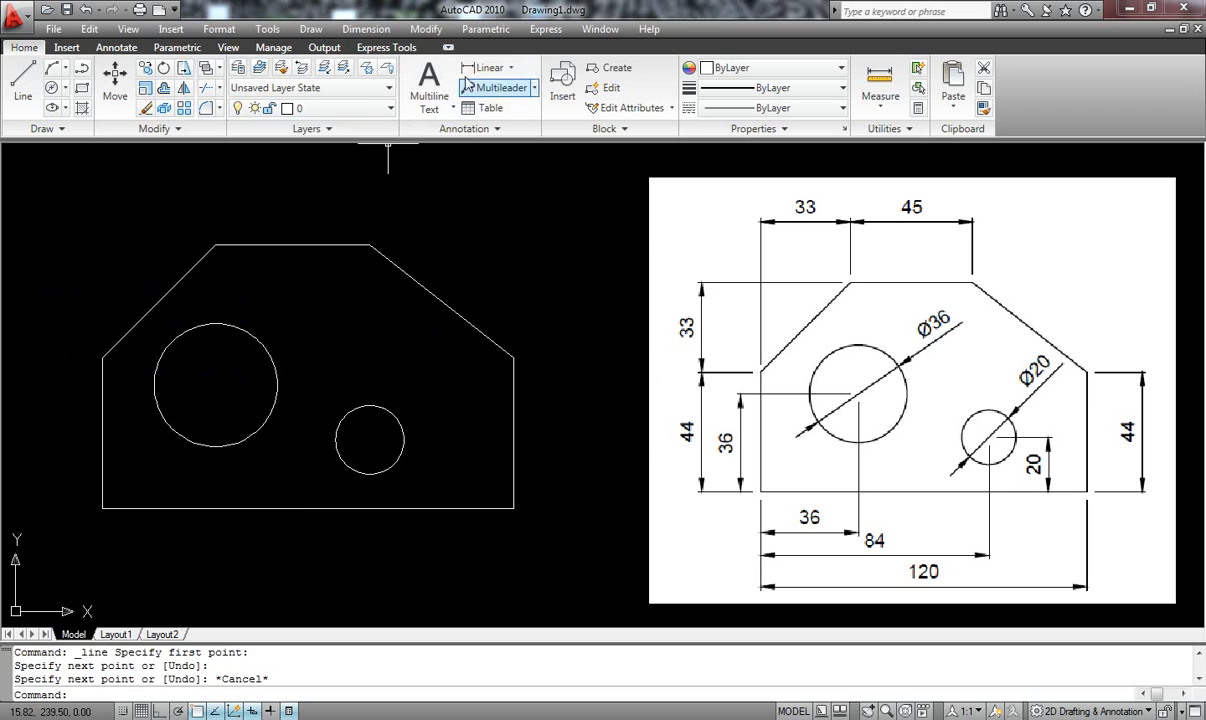
Step: Add a linear dimension below the plate from its lower-left corner to the larger circle's centre position on the bottom edge
{"action": "left_click", "coordinate": [487, 67]}
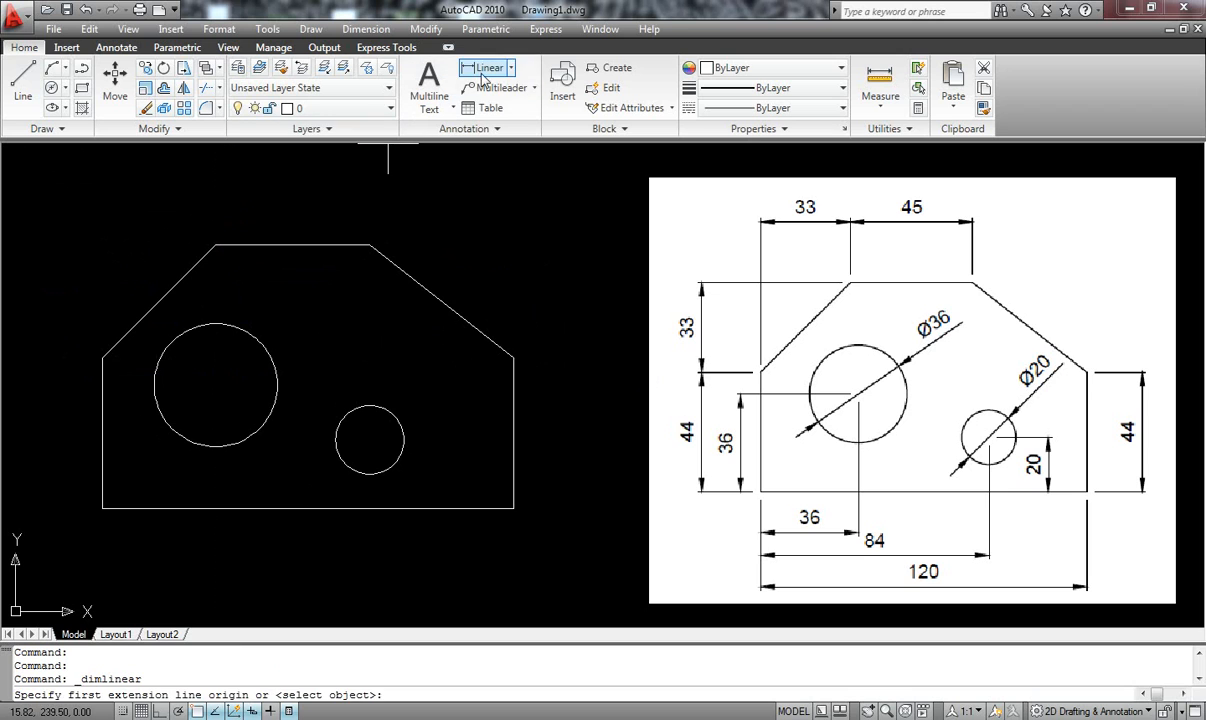
{"action": "left_click", "coordinate": [102, 508]}
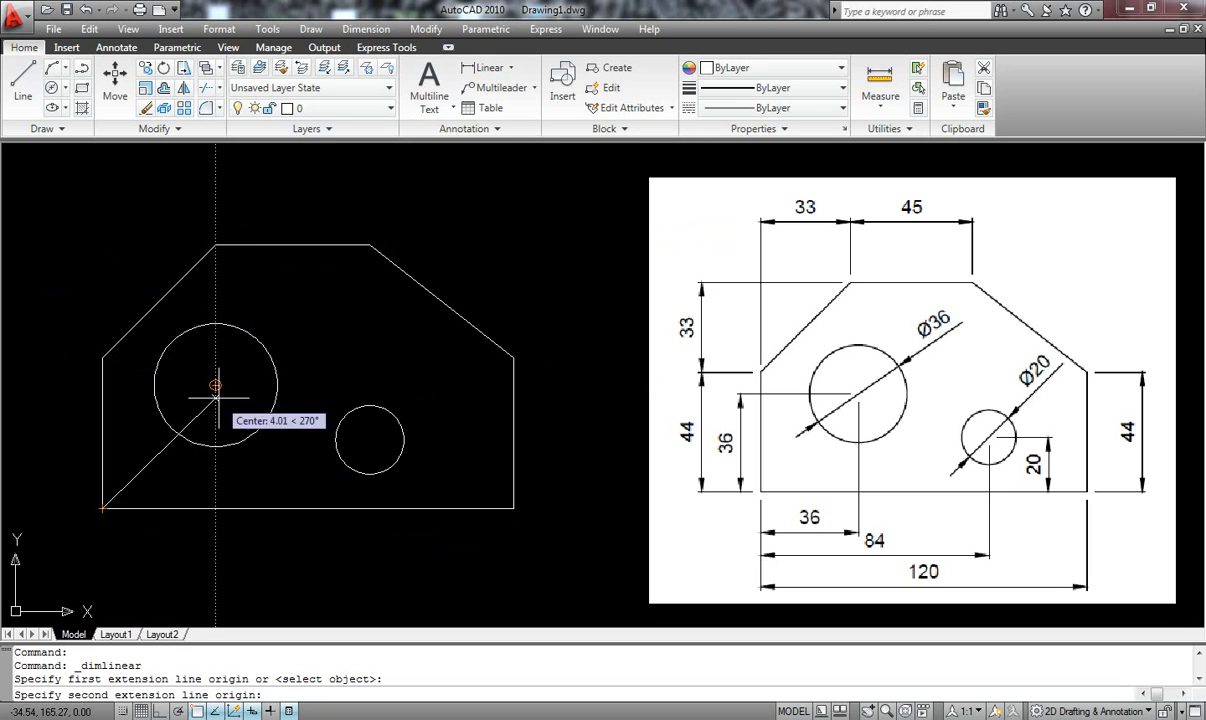
{"action": "left_click", "coordinate": [215, 508]}
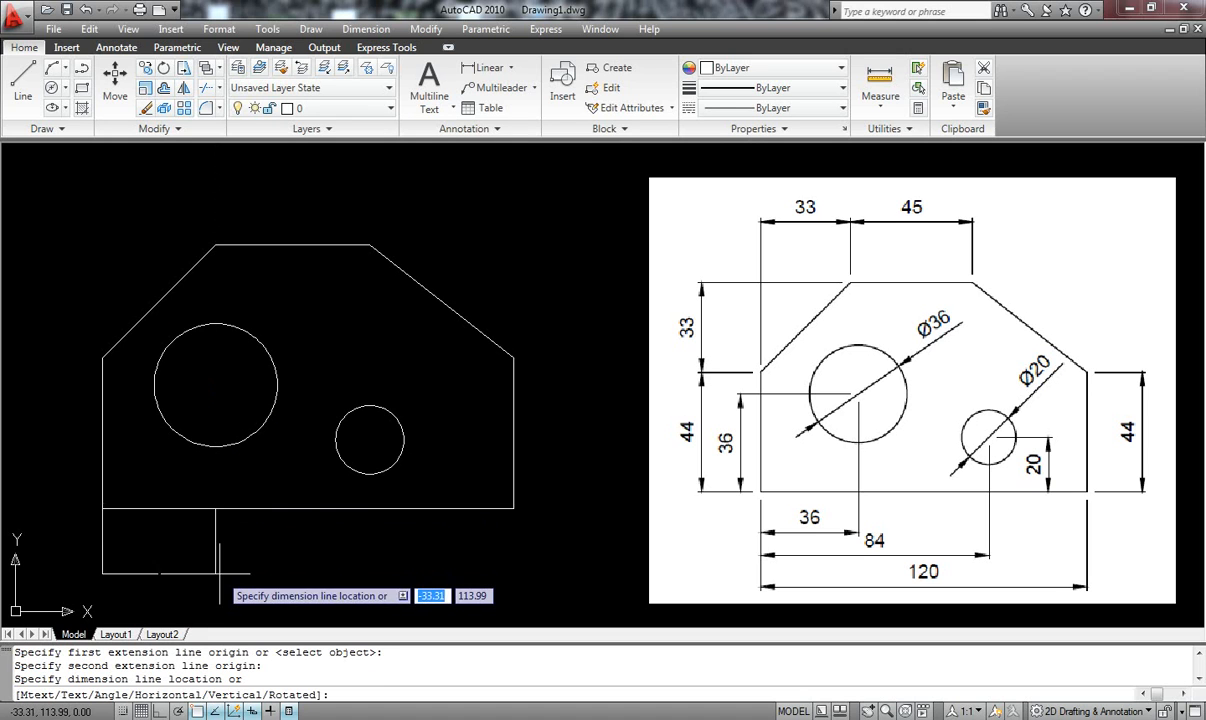
{"action": "left_click", "coordinate": [218, 524]}
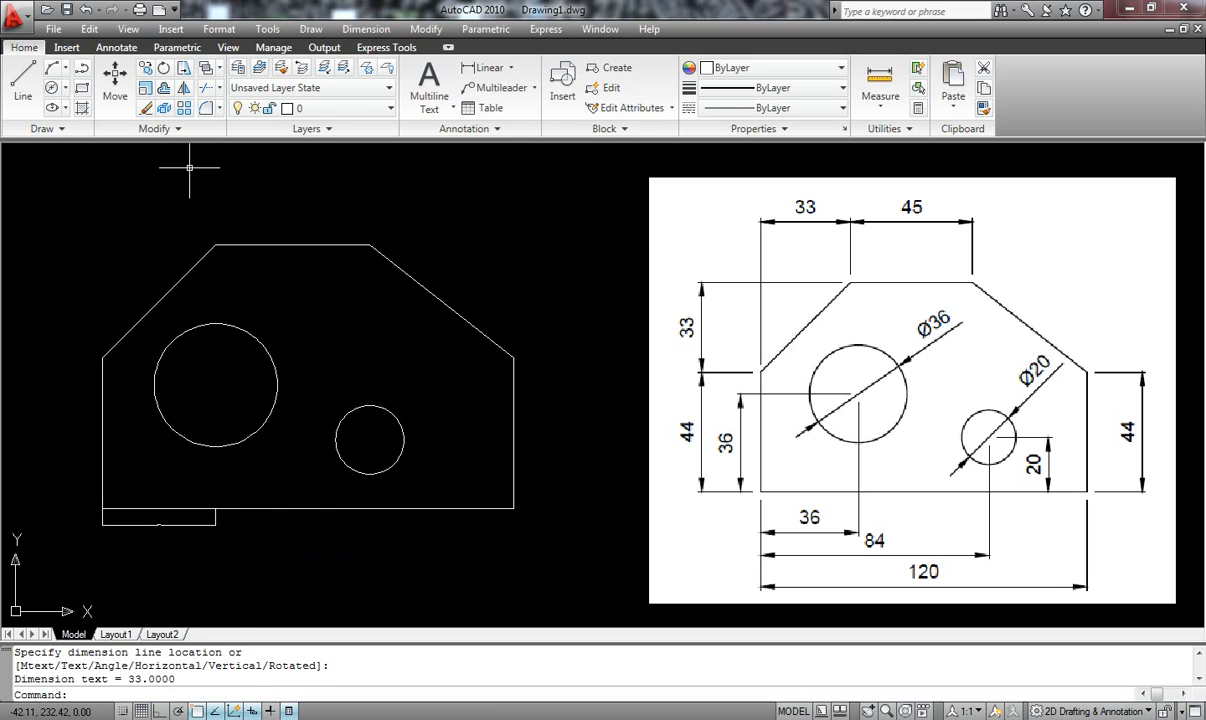
Step: Add a second linear dimension, placed lower, from the plate's lower-left corner to the smaller circle's centre position on the bottom edge
{"action": "left_click", "coordinate": [482, 67]}
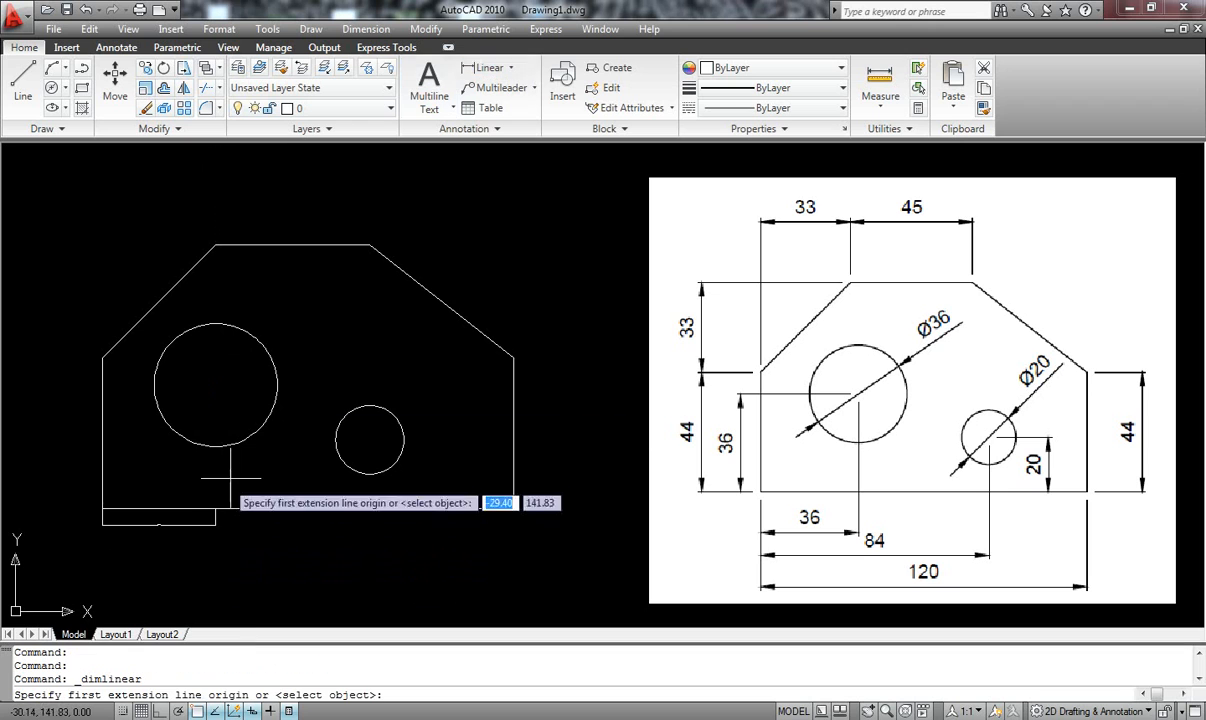
{"action": "left_click", "coordinate": [101, 509]}
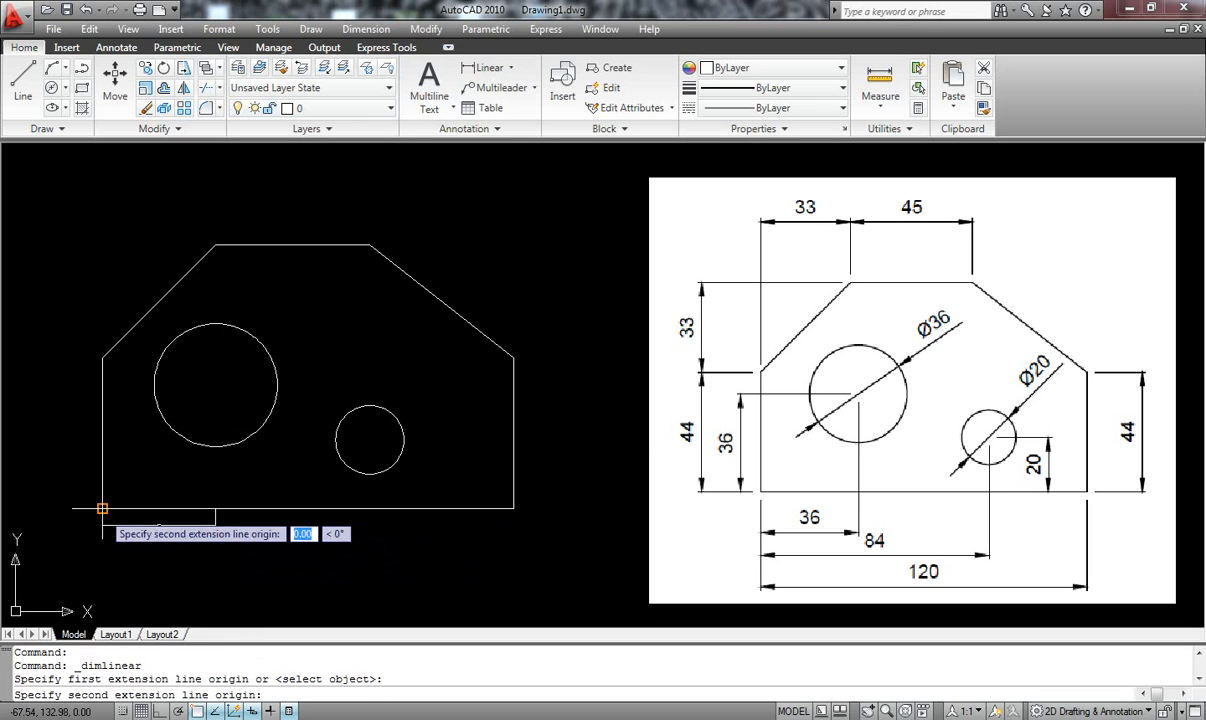
{"action": "left_click", "coordinate": [369, 508]}
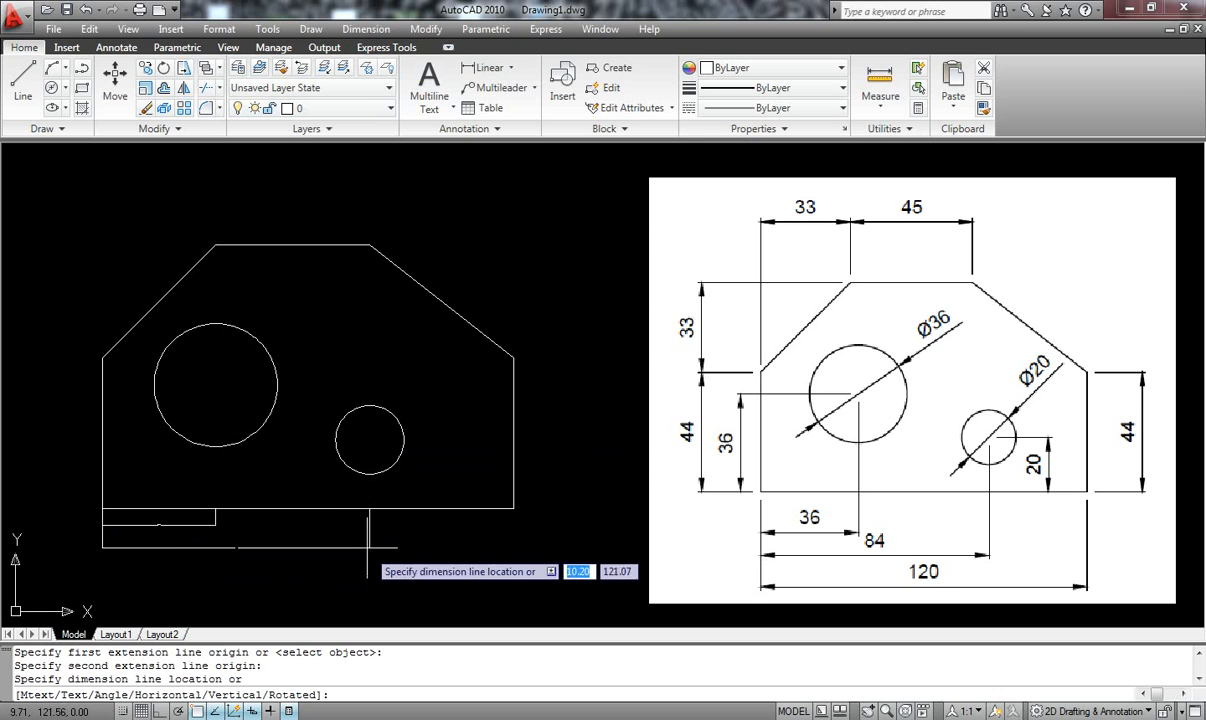
{"action": "left_click", "coordinate": [369, 545]}
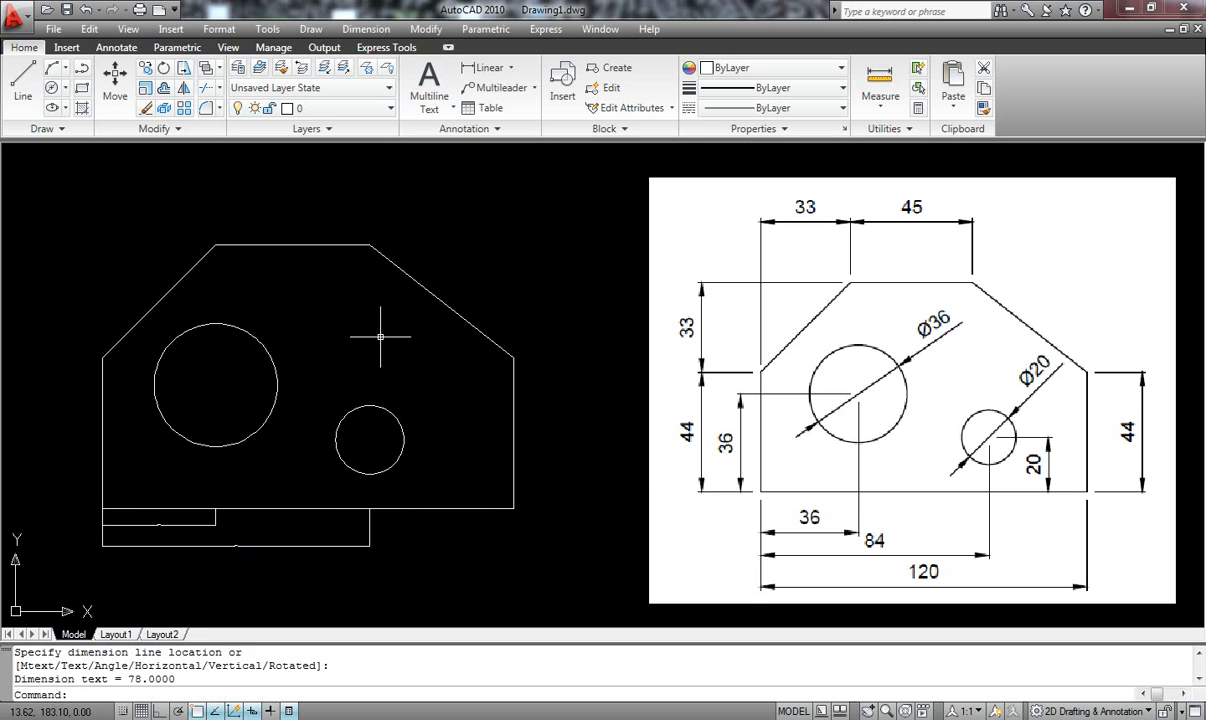
Step: Add a linear dimension for the plate's overall width below the other two dimensions
{"action": "left_click", "coordinate": [487, 67]}
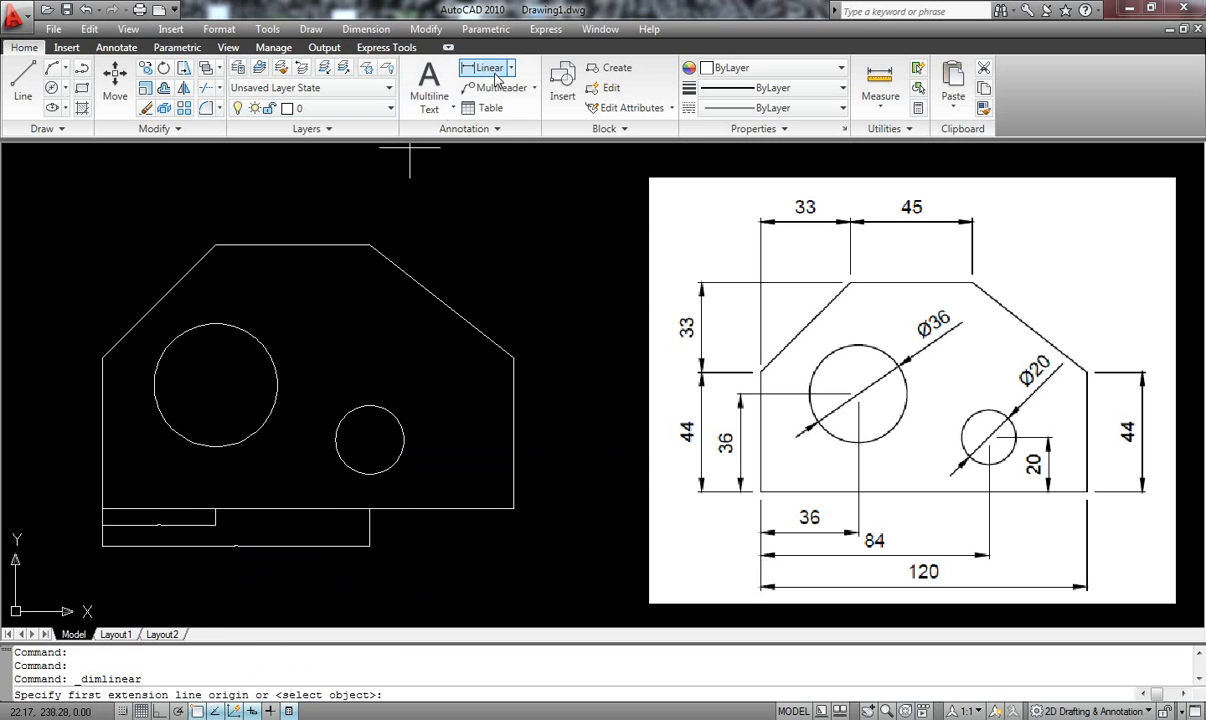
{"action": "left_click", "coordinate": [102, 508]}
{"action": "left_click", "coordinate": [514, 508]}
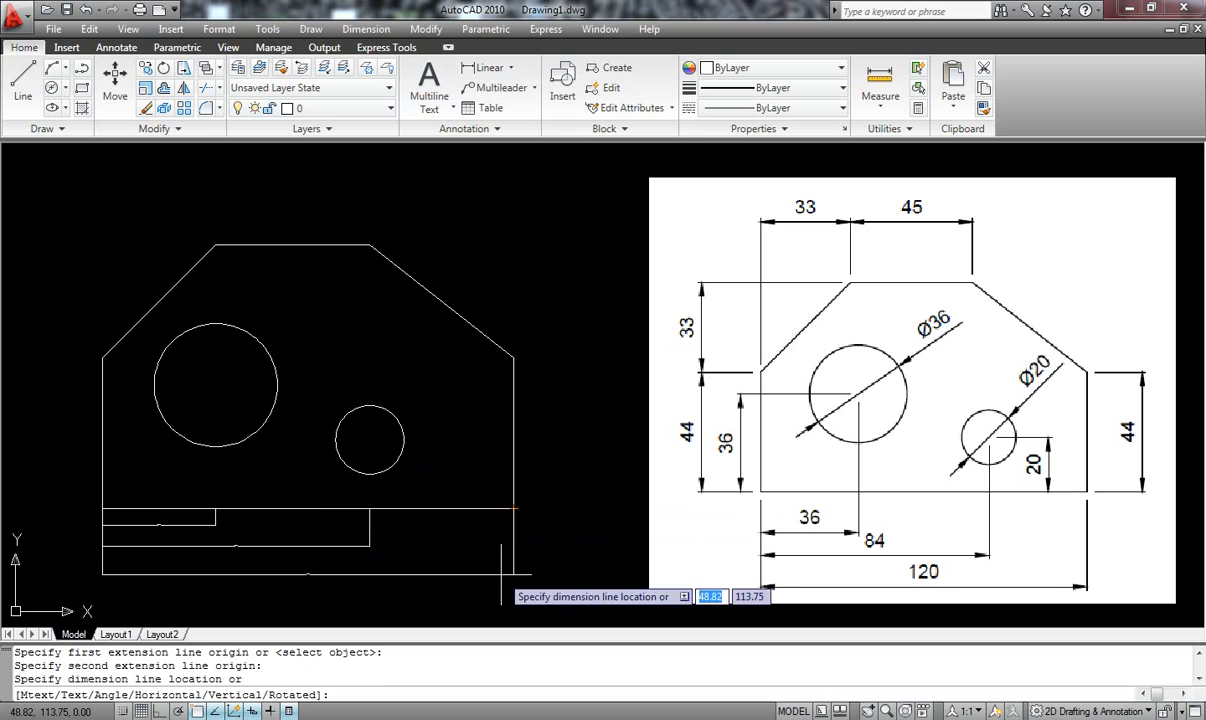
{"action": "left_click", "coordinate": [500, 573]}
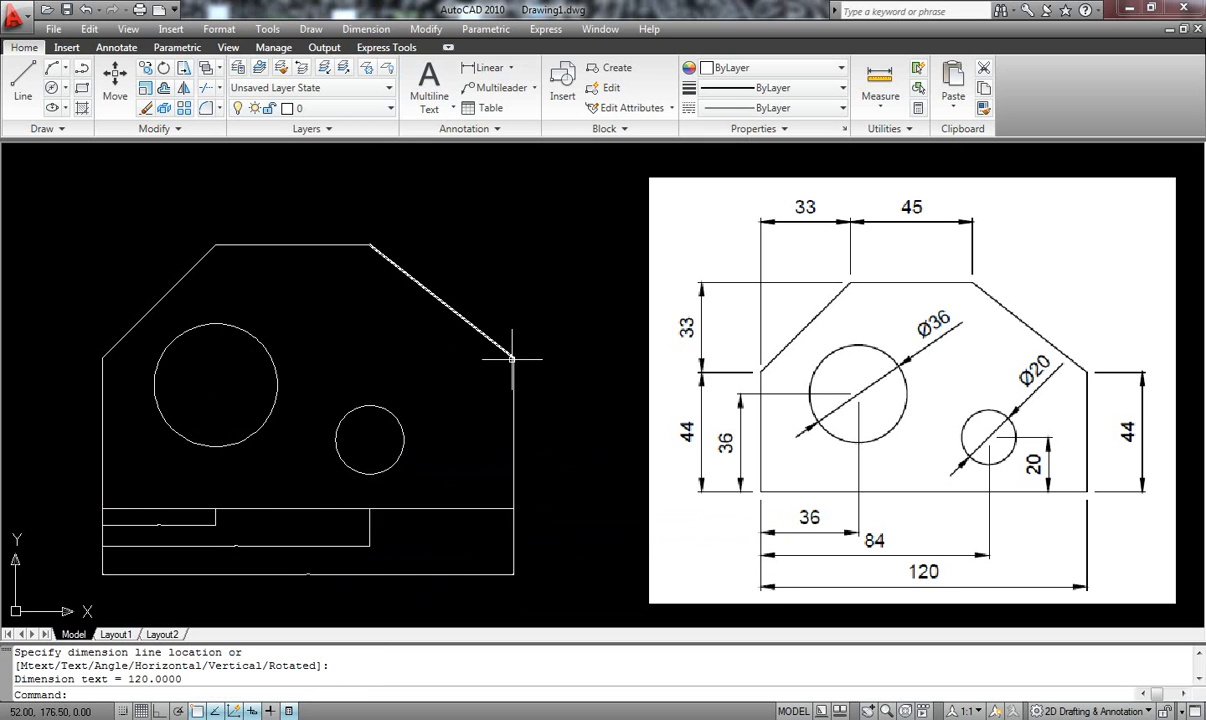
Step: Set the overall dimension scale of the three linear dimensions below the plate to 20
{"action": "left_click", "coordinate": [191, 524]}
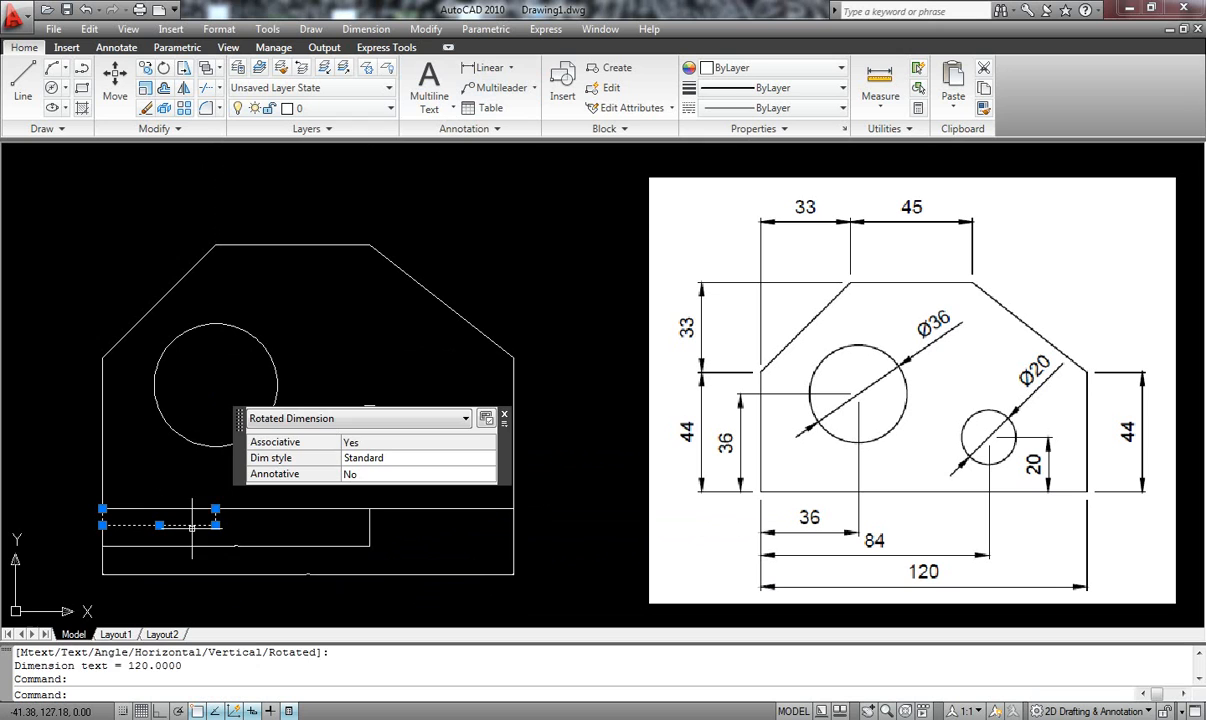
{"action": "key", "text": "ctrl+1"}
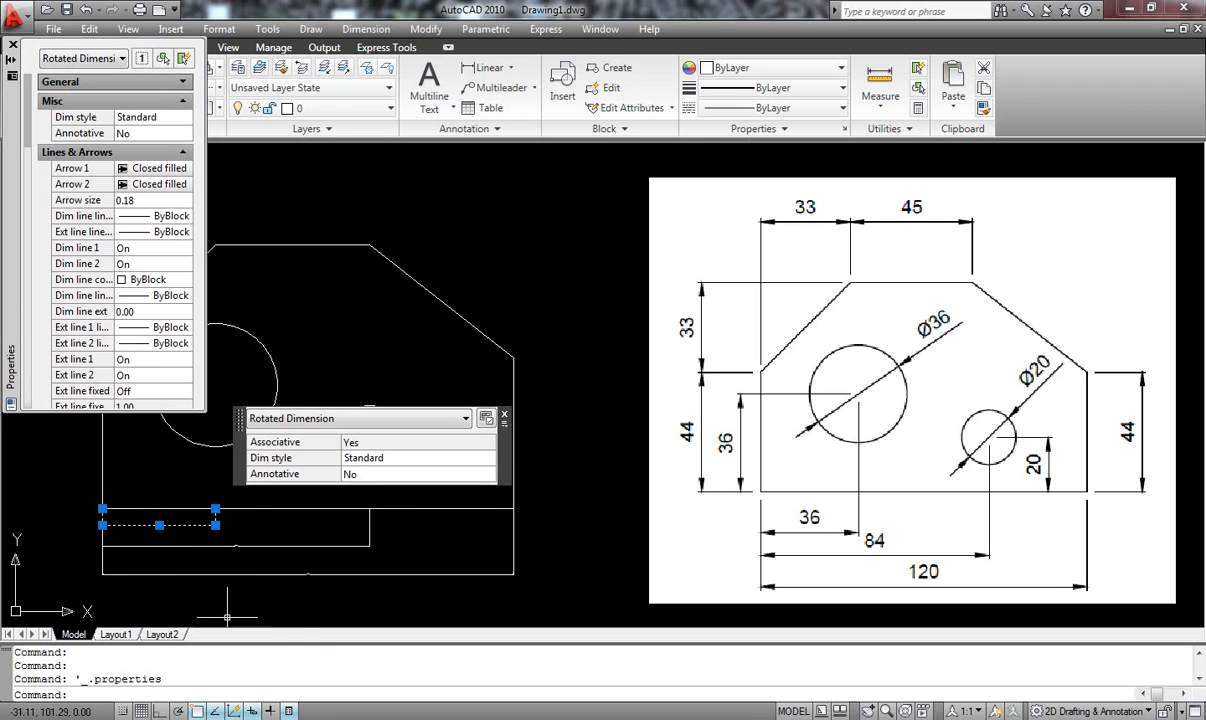
{"action": "left_click", "coordinate": [252, 546]}
{"action": "left_click", "coordinate": [243, 567]}
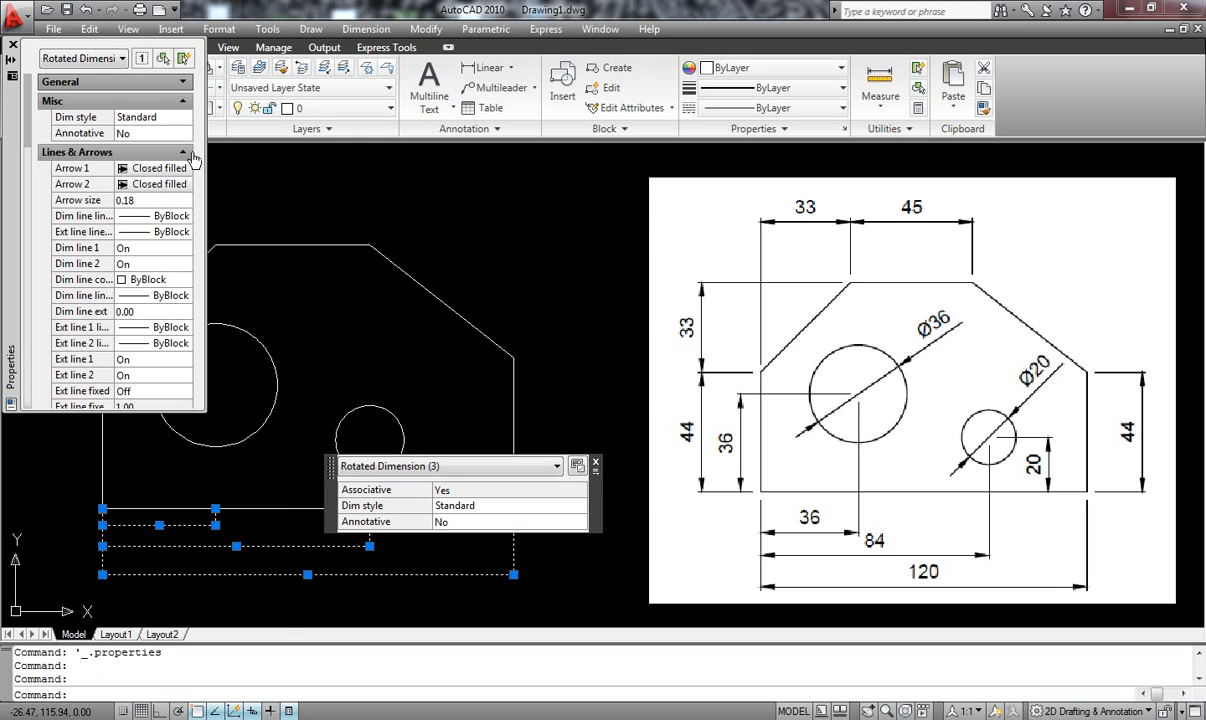
{"action": "left_click", "coordinate": [183, 155]}
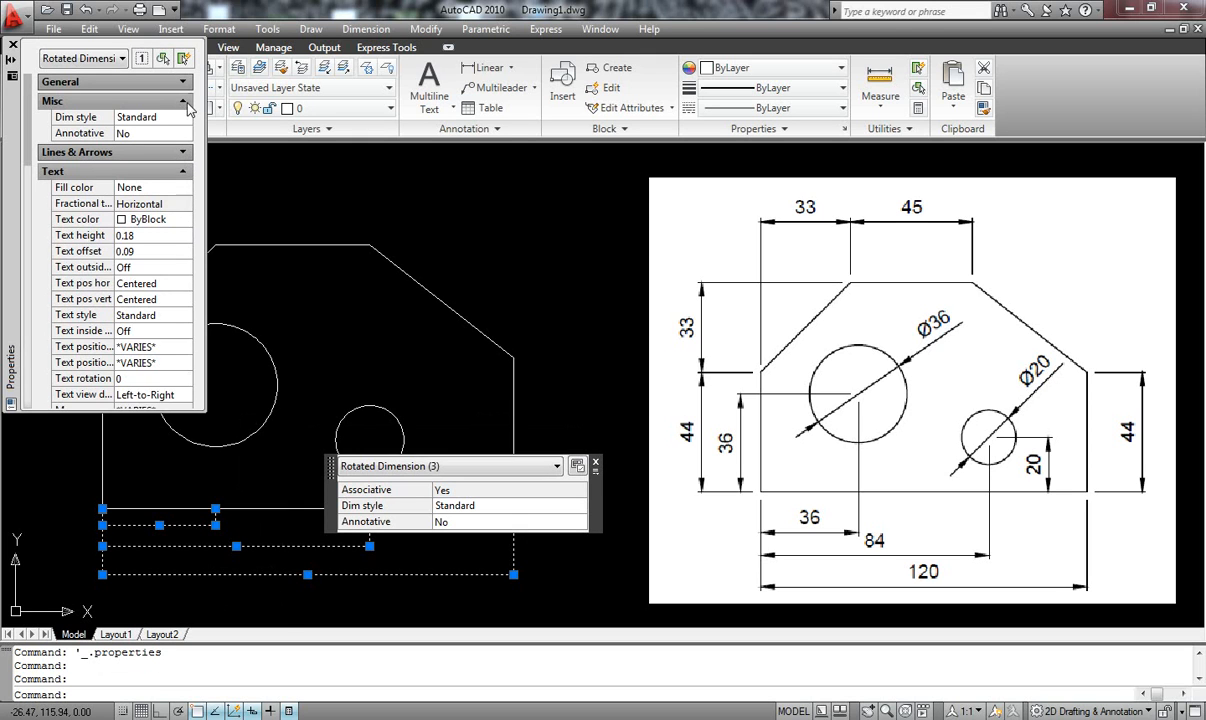
{"action": "left_click", "coordinate": [185, 102]}
{"action": "left_click", "coordinate": [183, 140]}
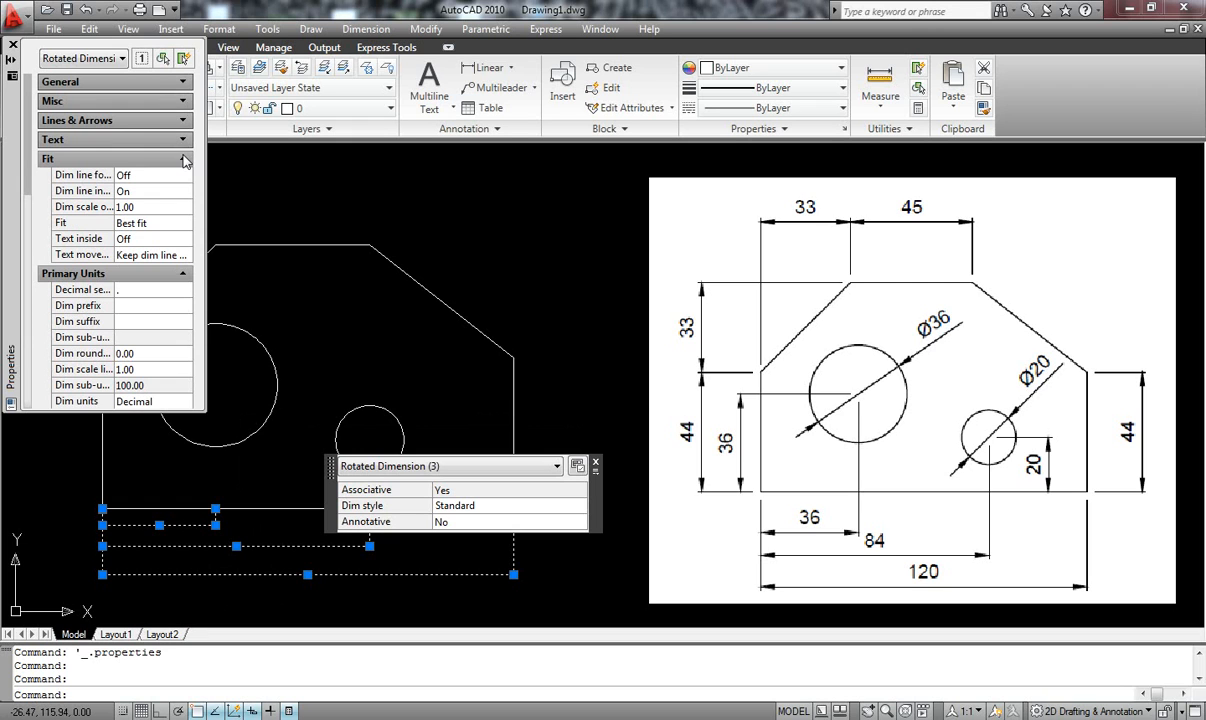
{"action": "left_click", "coordinate": [155, 207]}
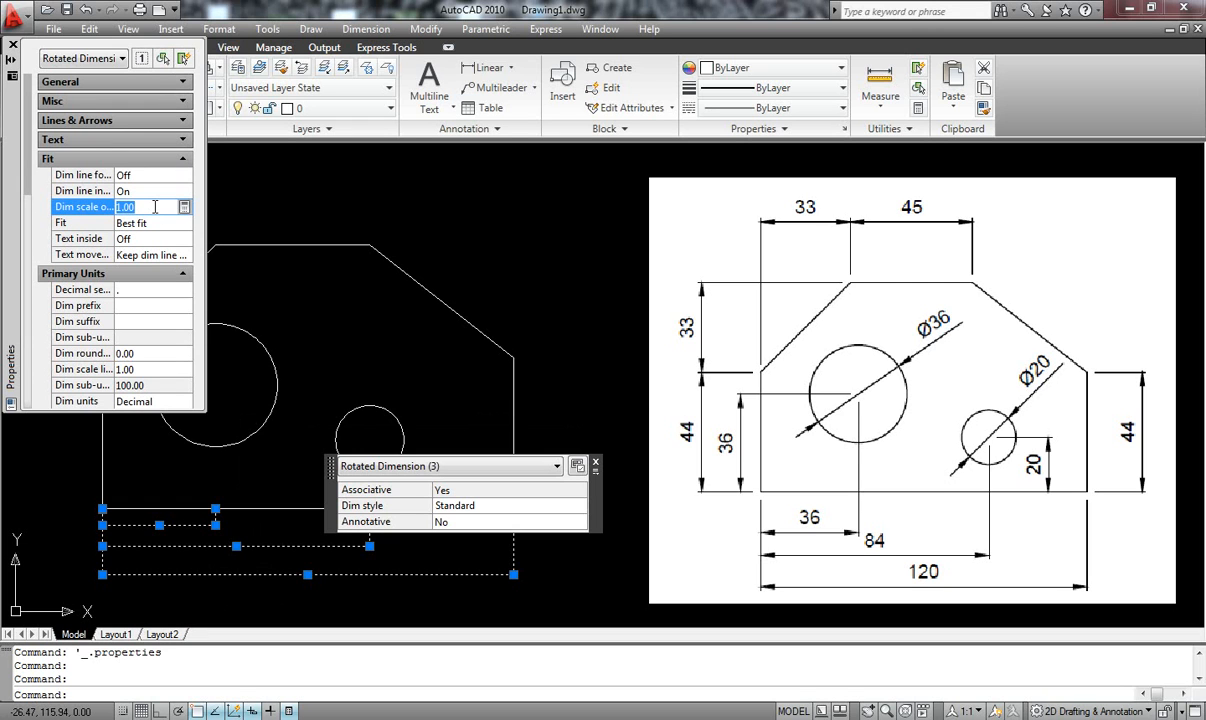
{"action": "key", "text": "Return"}
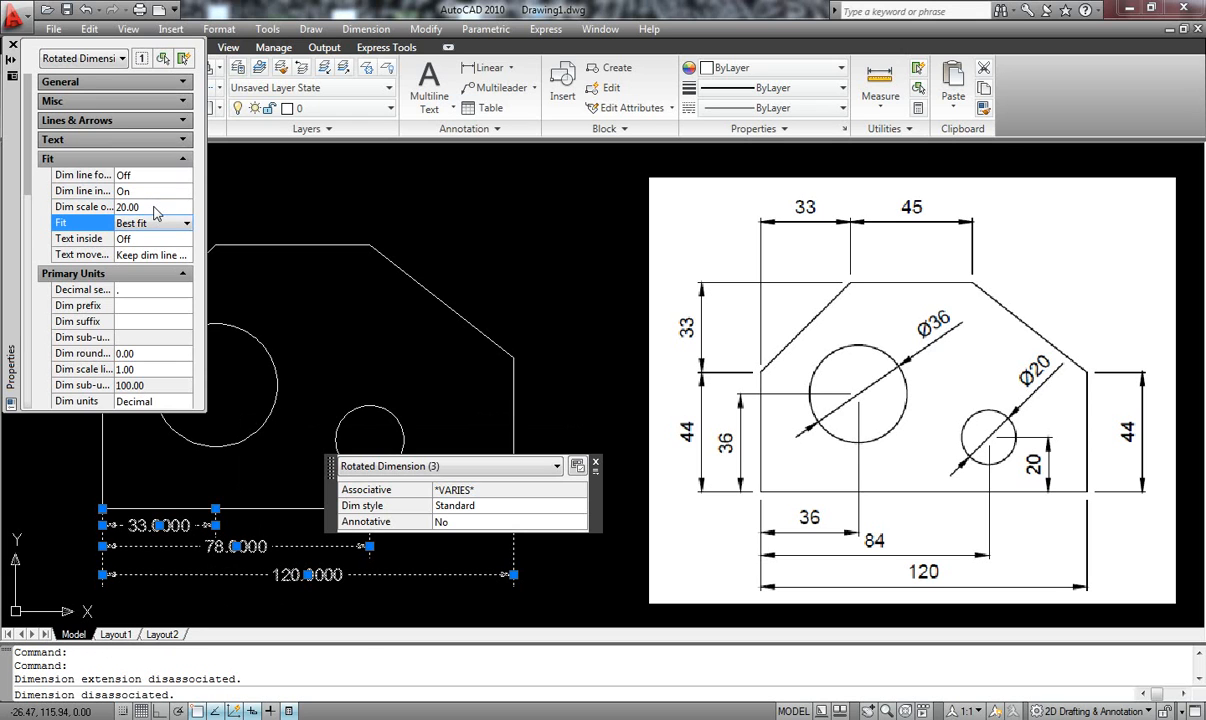
Step: Delete the two shorter linear dimensions below the plate, keeping the overall width dimension
{"action": "left_click", "coordinate": [223, 551]}
{"action": "key", "text": "Delete"}
{"action": "left_click", "coordinate": [197, 516]}
{"action": "key", "text": "Delete"}
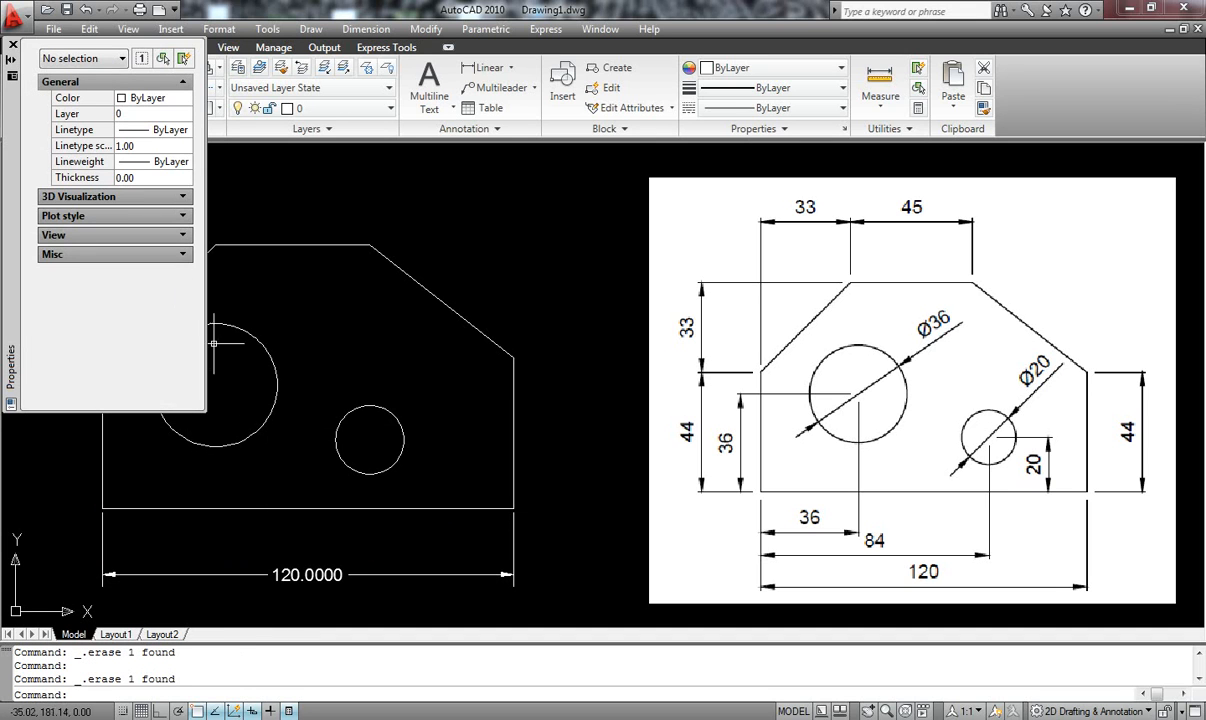
Step: Set the primary units precision of the overall width dimension to 0 and close its properties
{"action": "left_click", "coordinate": [291, 565]}
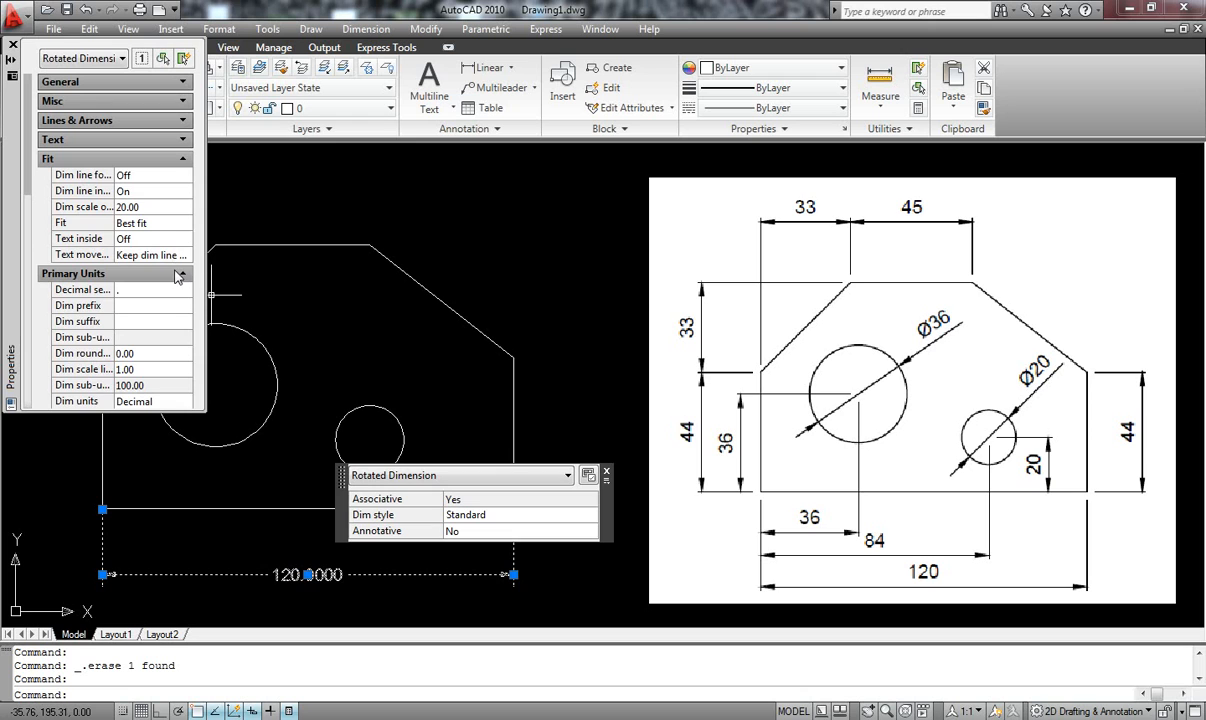
{"action": "left_click", "coordinate": [183, 162]}
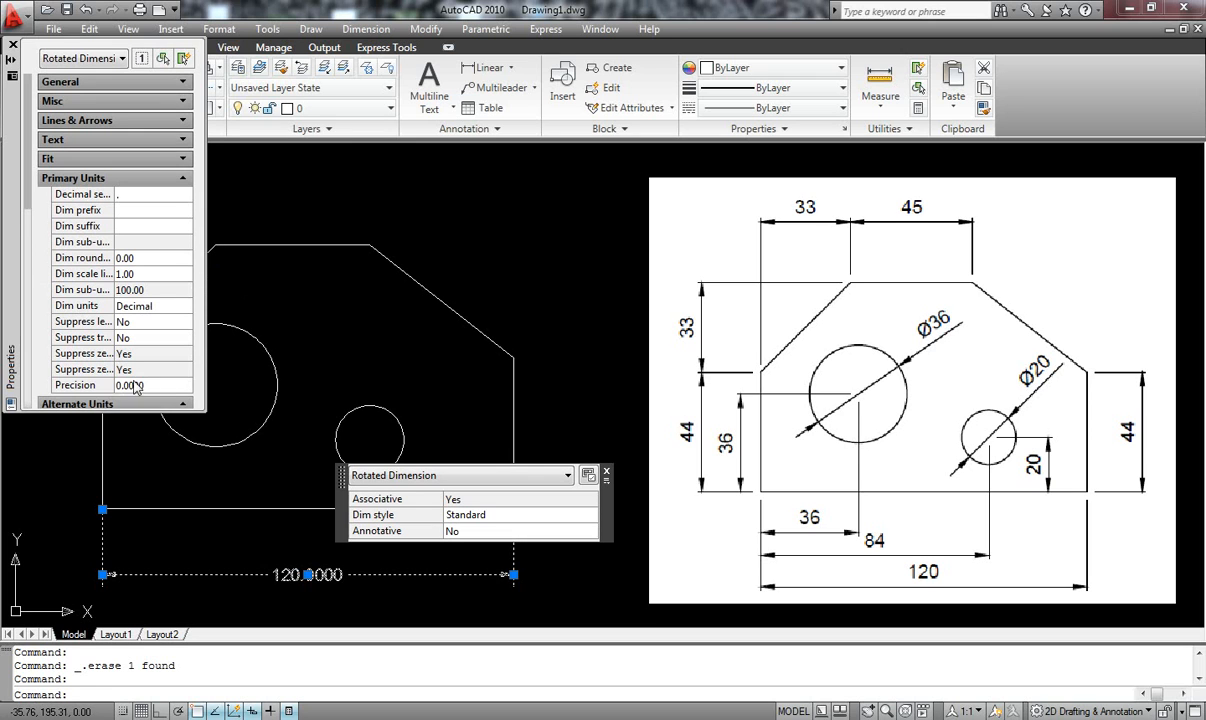
{"action": "left_click", "coordinate": [150, 386]}
{"action": "left_click", "coordinate": [163, 386]}
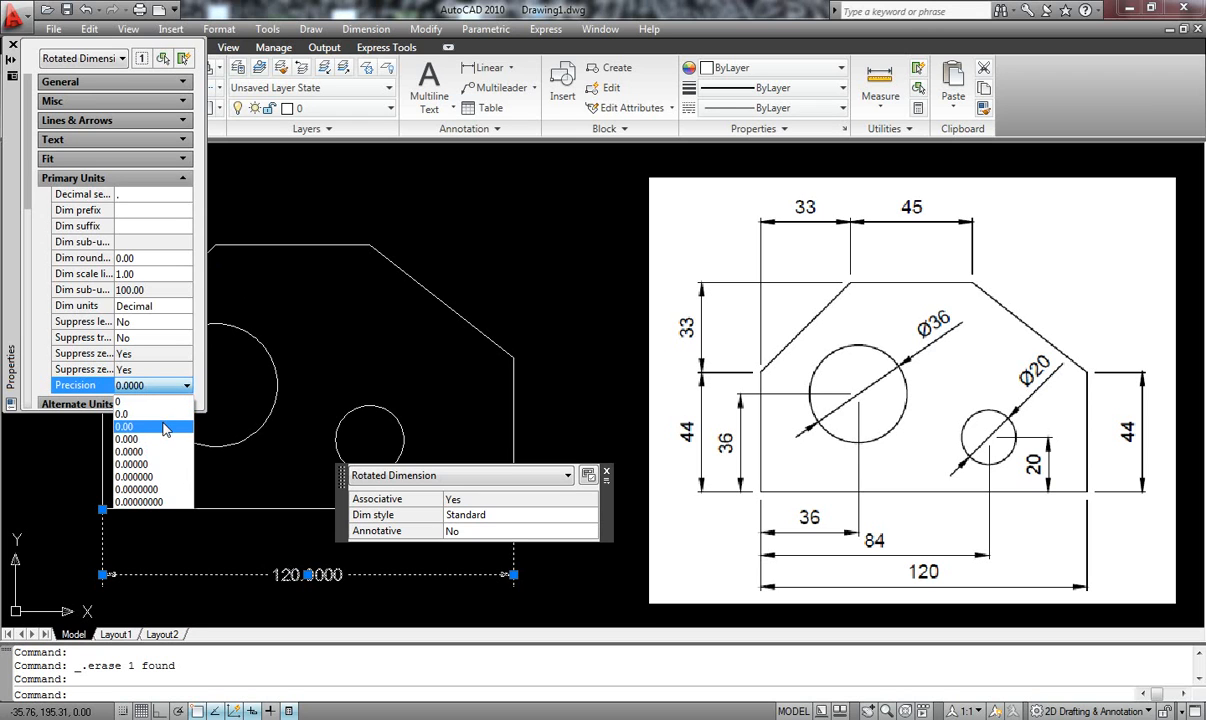
{"action": "left_click", "coordinate": [154, 402]}
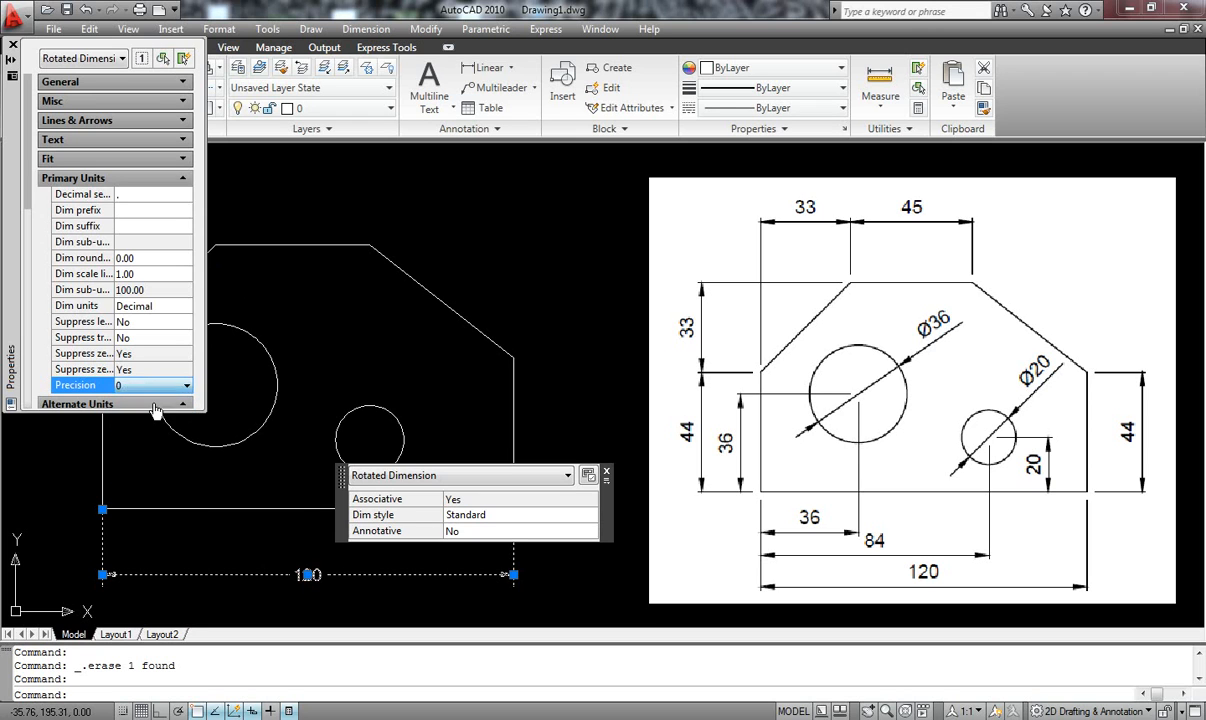
{"action": "key", "text": "Escape"}
{"action": "key", "text": "Escape"}
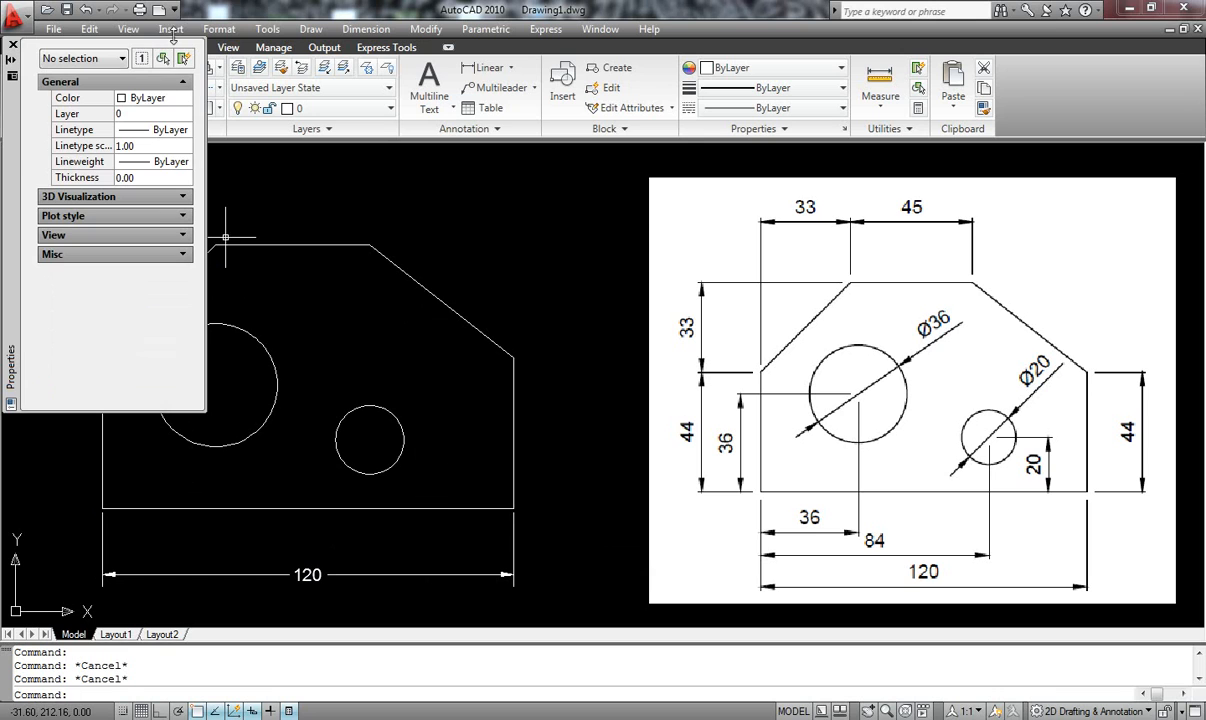
{"action": "left_click", "coordinate": [13, 44]}
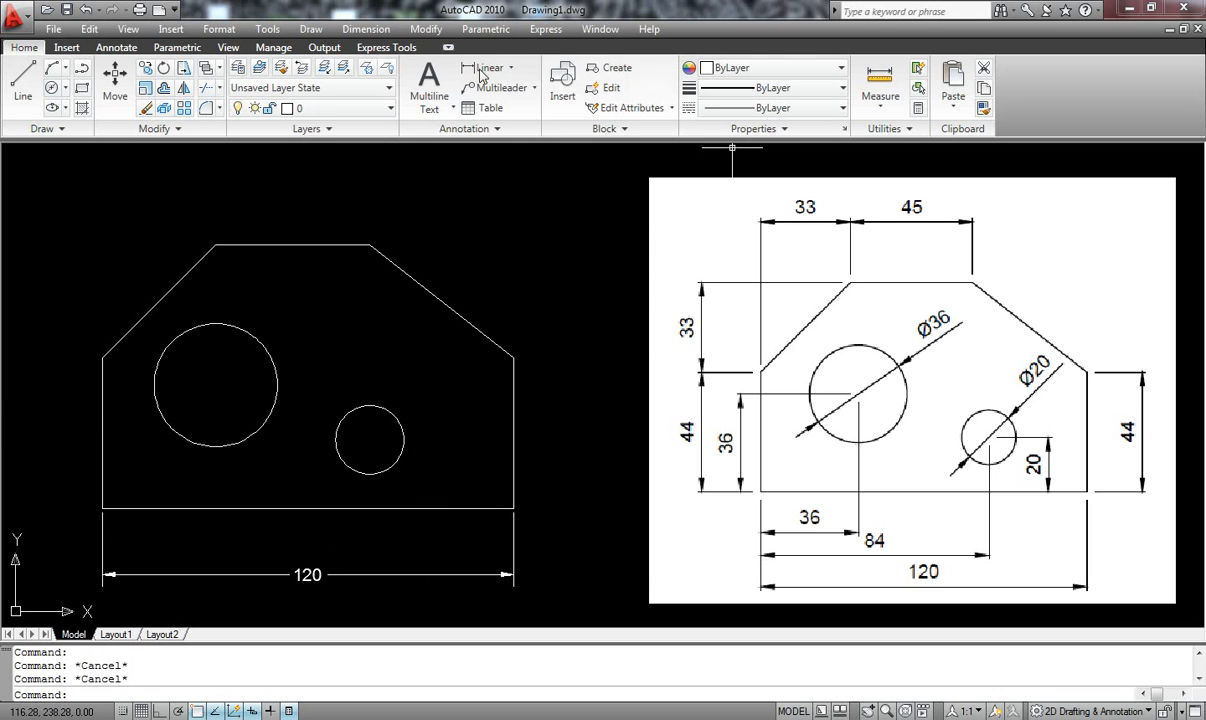
{"action": "left_click", "coordinate": [22, 80]}
{"action": "left_click", "coordinate": [102, 508]}
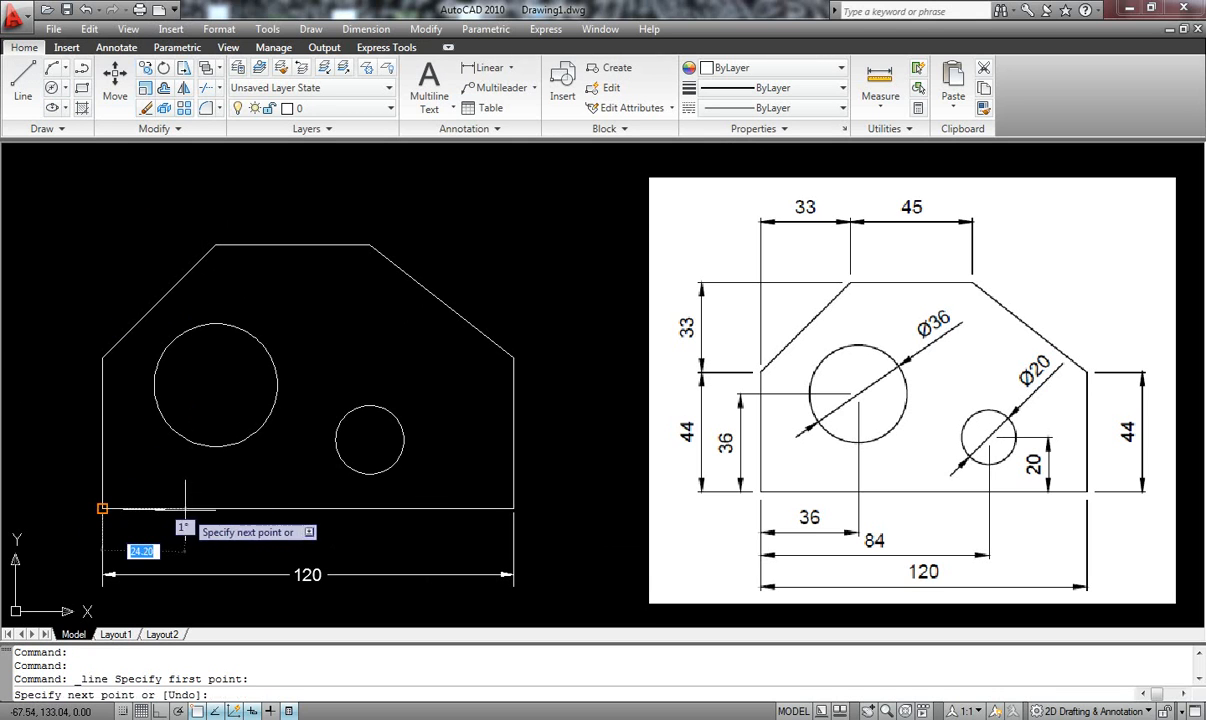
{"action": "type", "text": "36"}
{"action": "key", "text": "Return"}
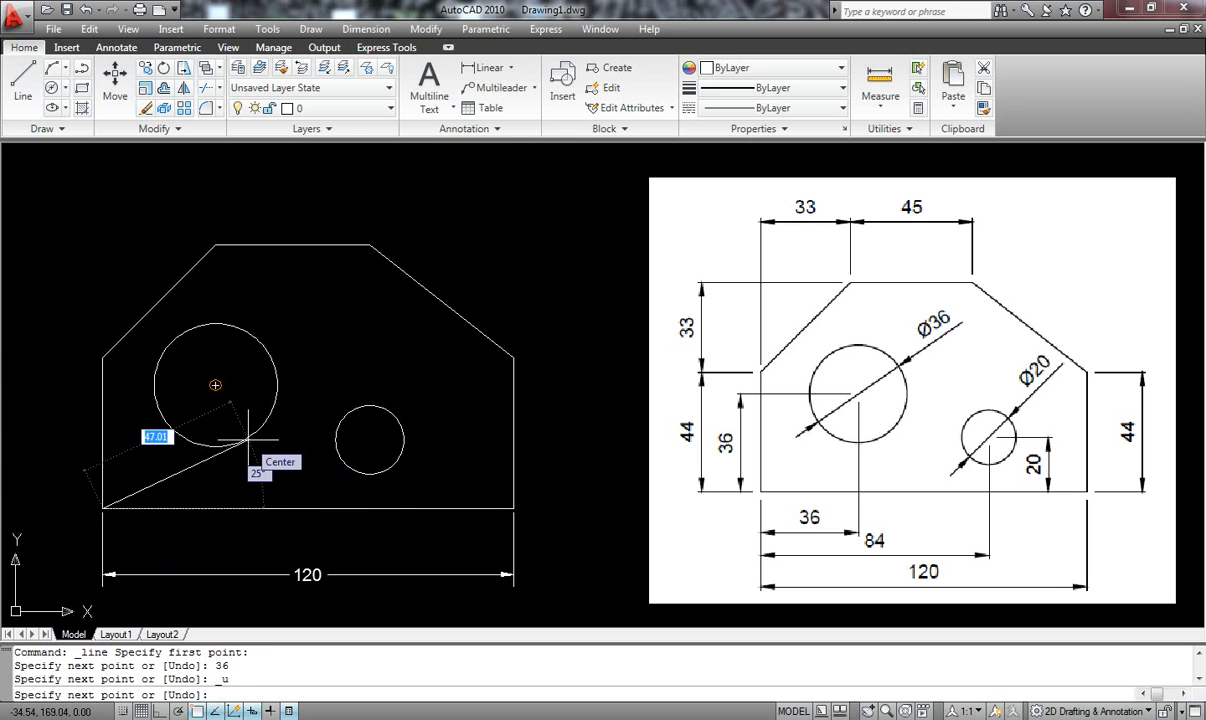
{"action": "mouse_move", "coordinate": [215, 385]}
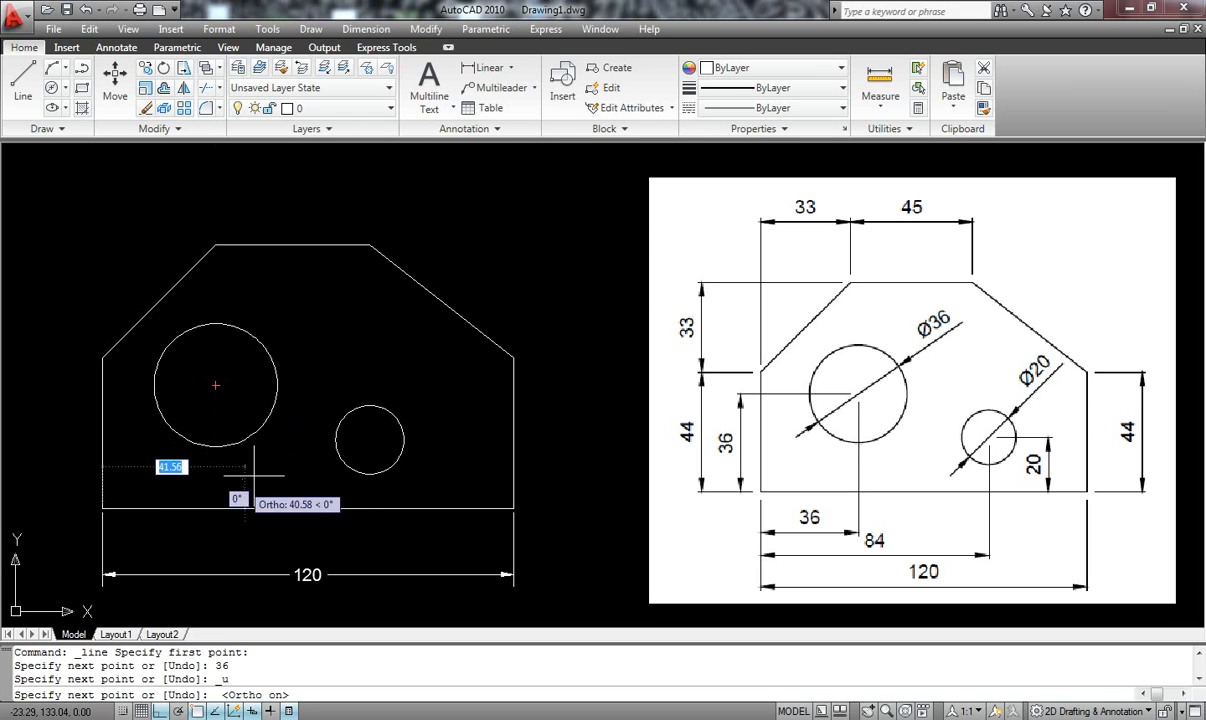
{"action": "key", "text": "Escape"}
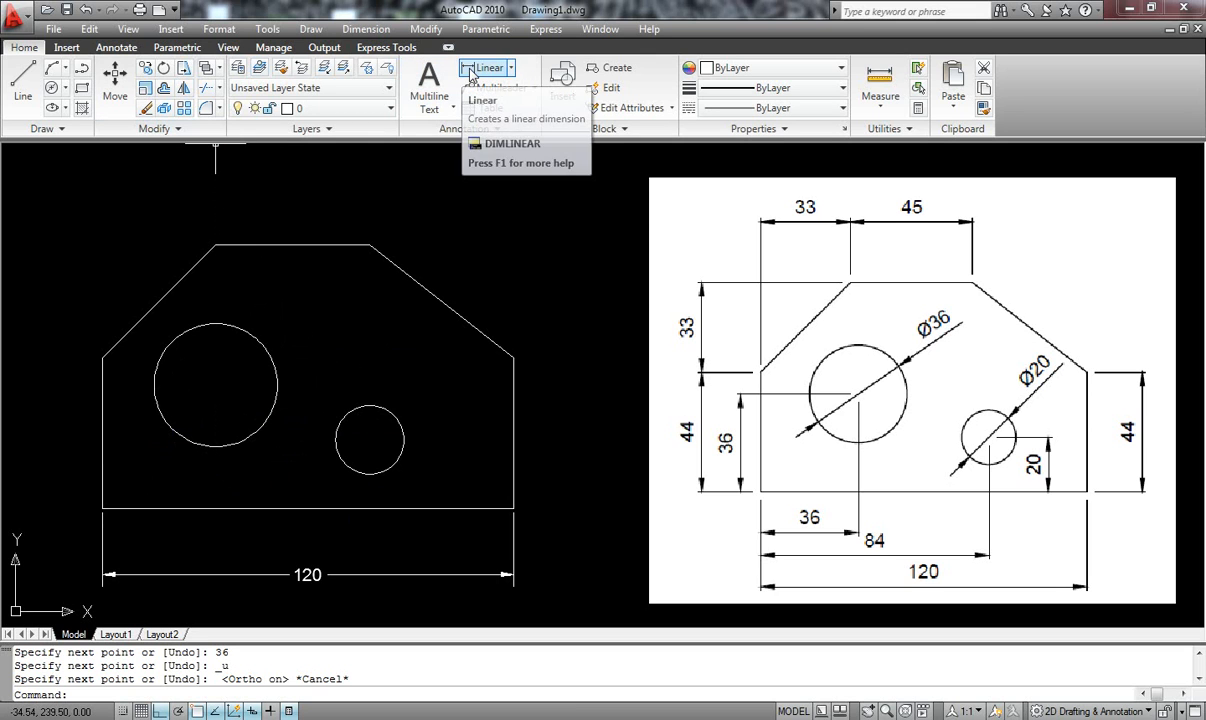
Step: Add a vertical linear dimension beside the plate's left edge, from the larger circle's centre to the plate's lower-left corner
{"action": "left_click", "coordinate": [471, 75]}
{"action": "left_click", "coordinate": [215, 385]}
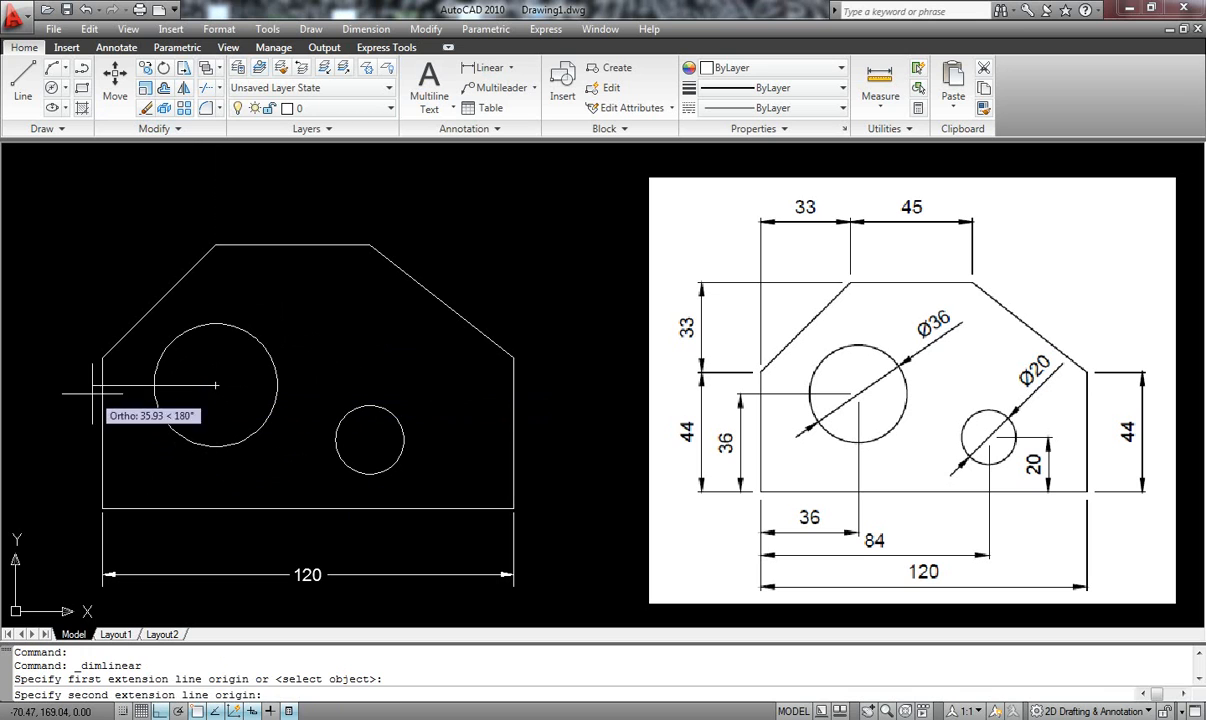
{"action": "left_click", "coordinate": [103, 506]}
{"action": "left_click", "coordinate": [80, 502]}
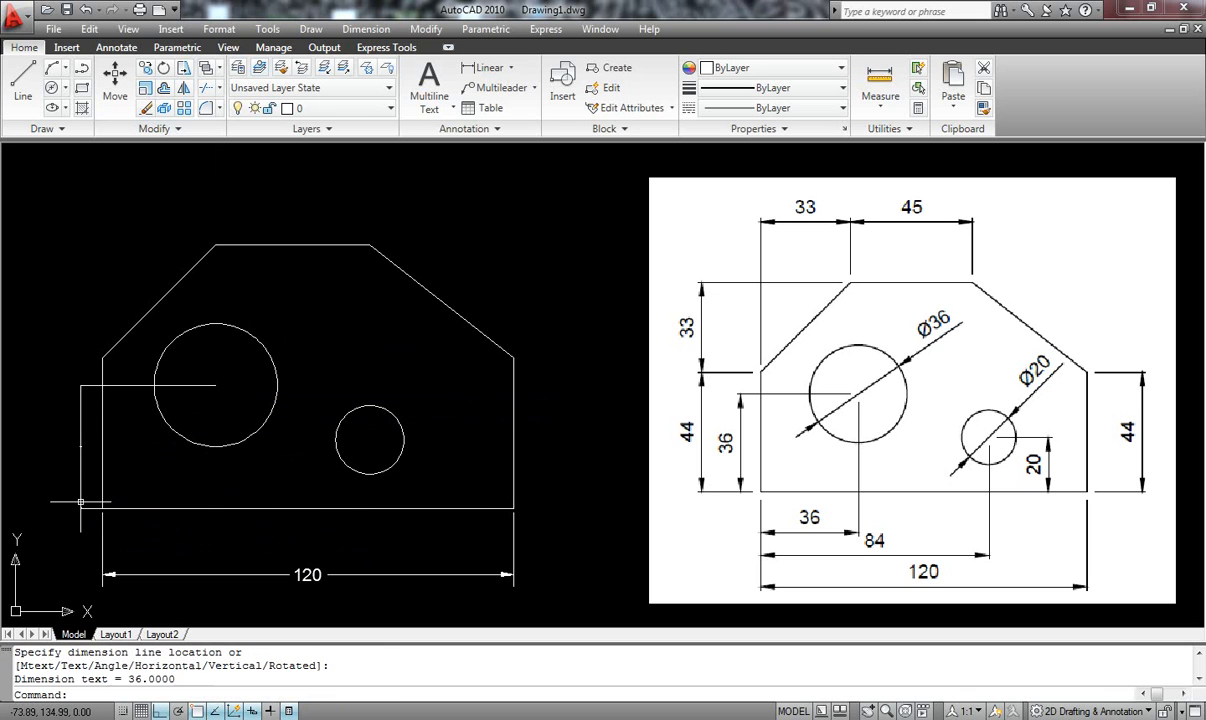
Step: Set the larger circle's vertical centre dimension to an overall scale of 20 and a primary units precision of 0
{"action": "double_click", "coordinate": [80, 435]}
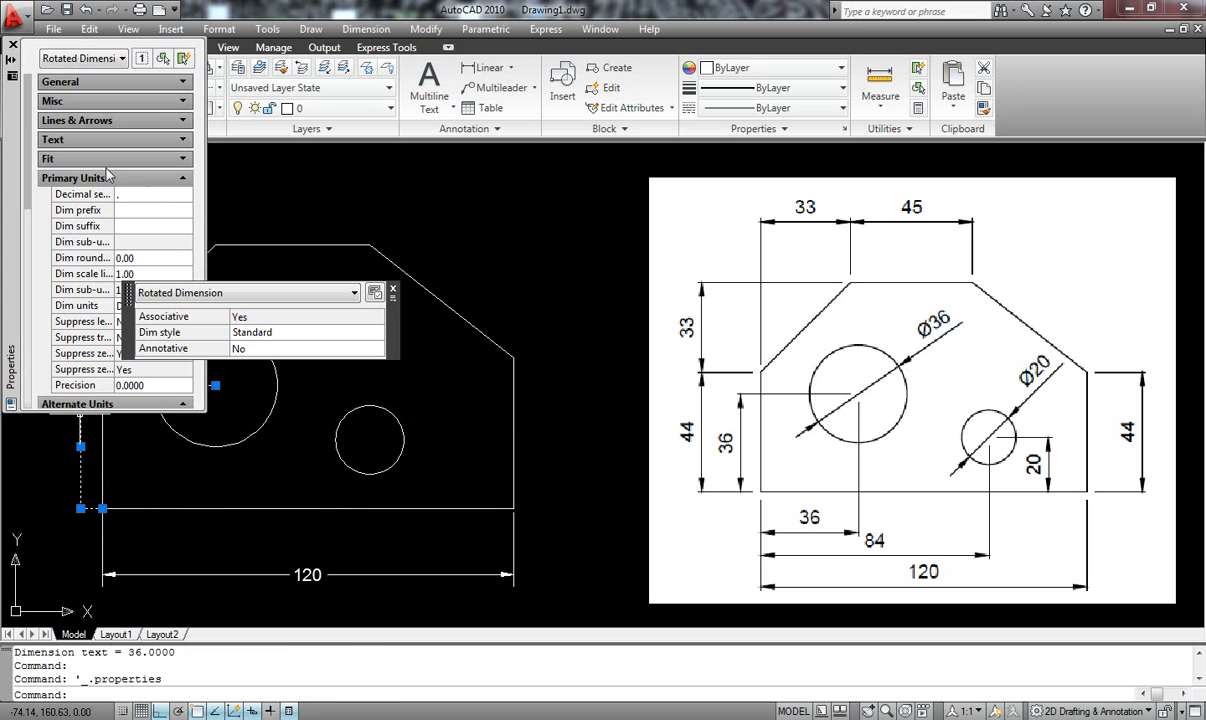
{"action": "left_click", "coordinate": [178, 178]}
{"action": "left_click", "coordinate": [182, 160]}
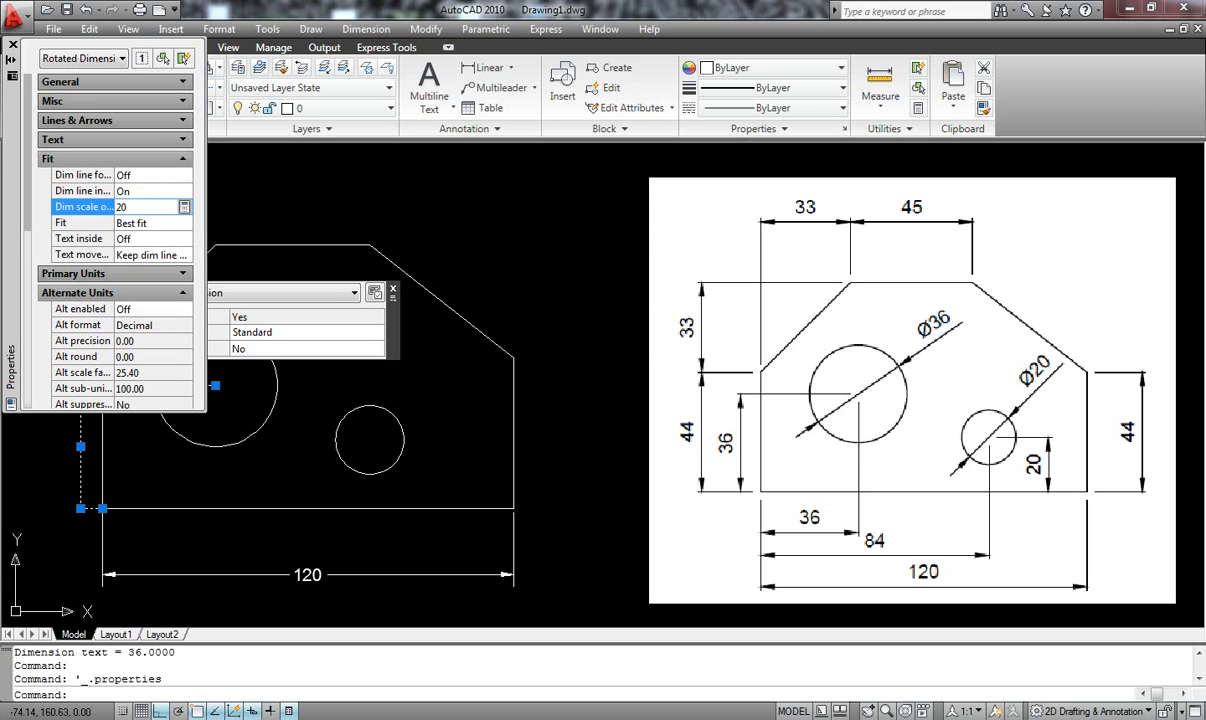
{"action": "key", "text": "Return"}
{"action": "left_click", "coordinate": [178, 274]}
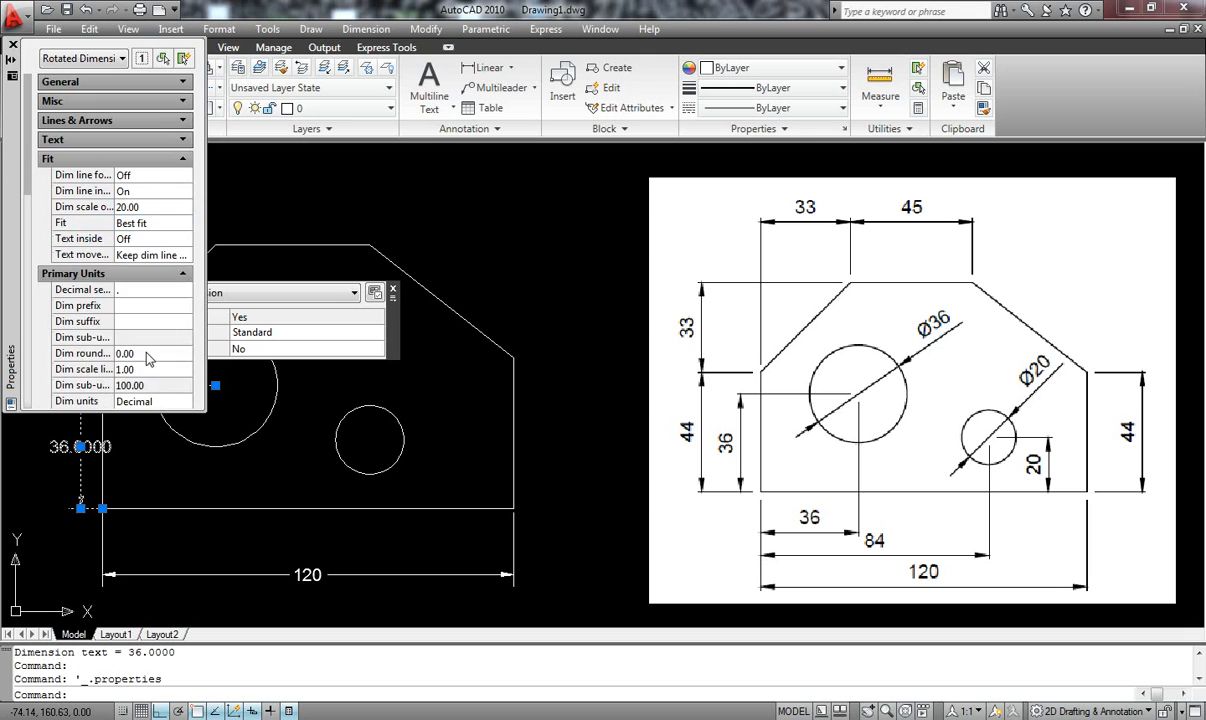
{"action": "scroll", "coordinate": [138, 320], "scroll_direction": "down", "scroll_amount": 5}
{"action": "left_click", "coordinate": [155, 195]}
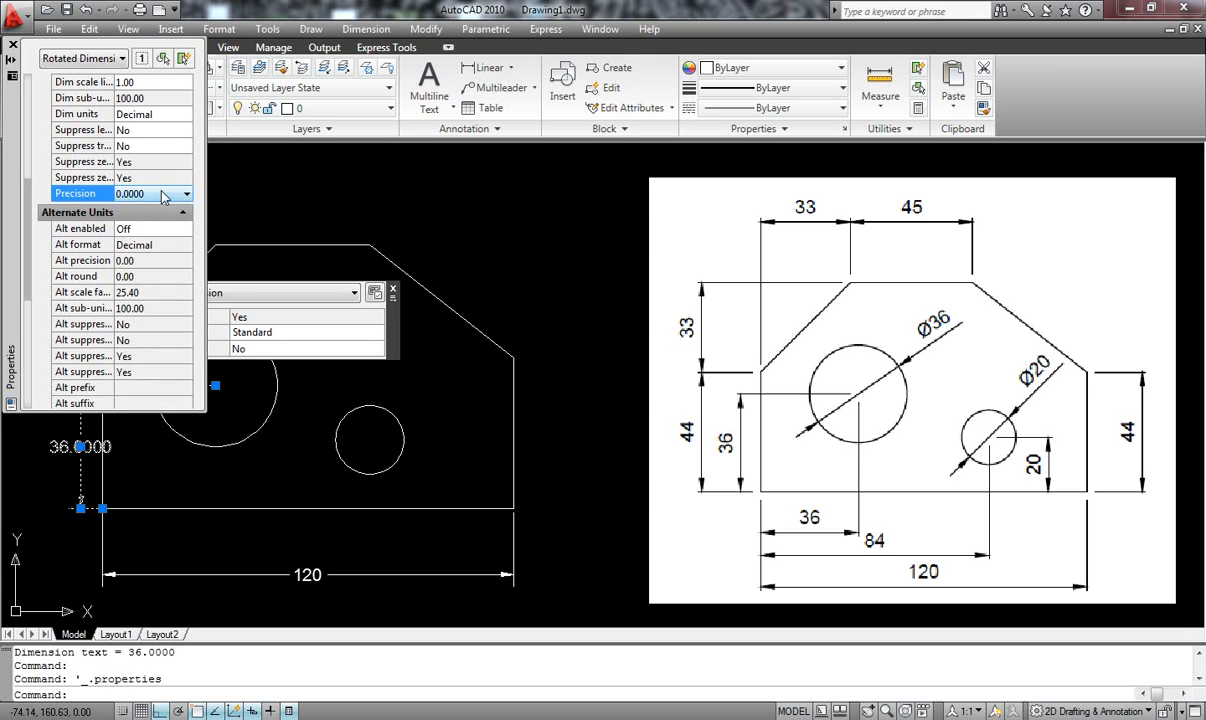
{"action": "left_click", "coordinate": [163, 197]}
{"action": "left_click", "coordinate": [150, 212]}
{"action": "left_click", "coordinate": [303, 175]}
{"action": "left_click", "coordinate": [320, 191]}
{"action": "left_click", "coordinate": [13, 45]}
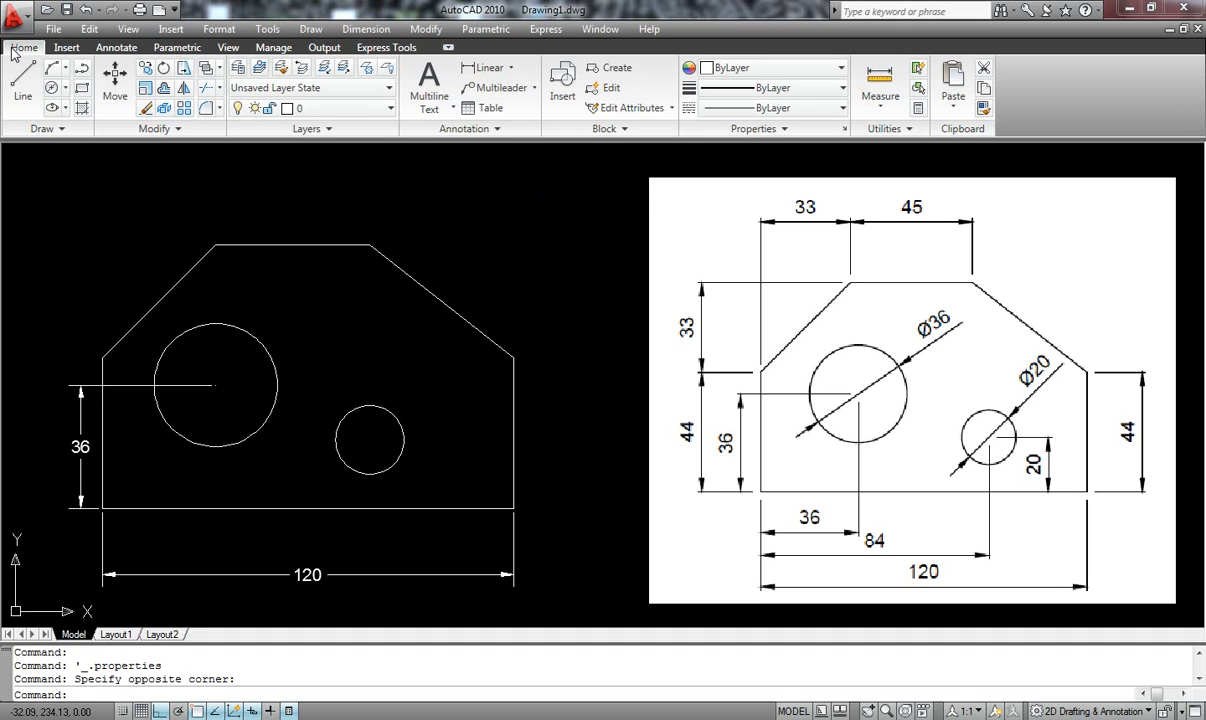
Step: Add a horizontal linear dimension above the plate spanning both ends of its top edge
{"action": "left_click", "coordinate": [510, 68]}
{"action": "left_click", "coordinate": [507, 96]}
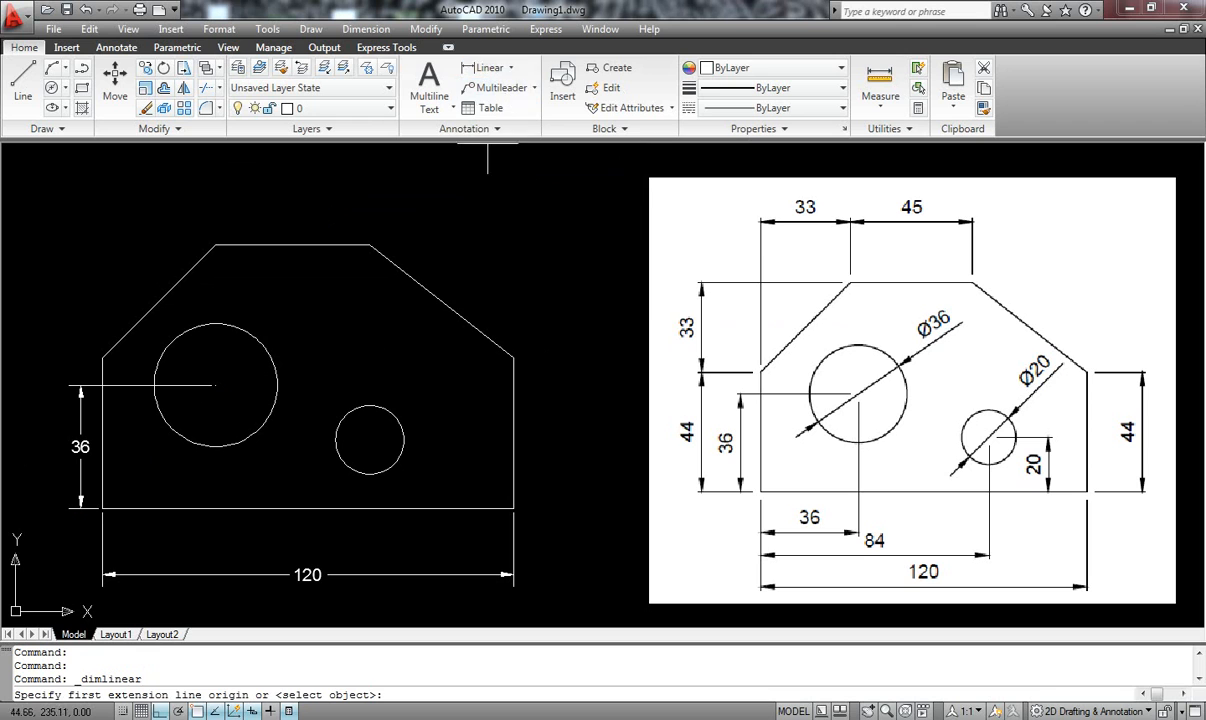
{"action": "left_click", "coordinate": [214, 245]}
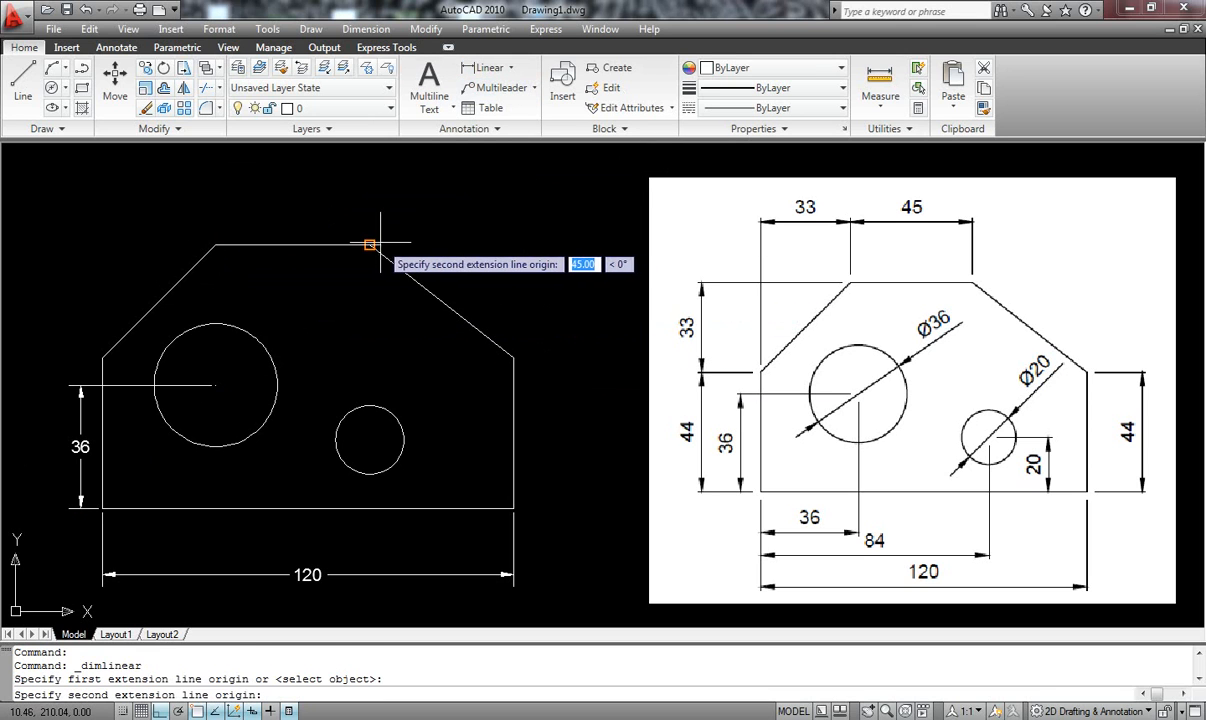
{"action": "left_click", "coordinate": [369, 245]}
{"action": "left_click", "coordinate": [368, 216]}
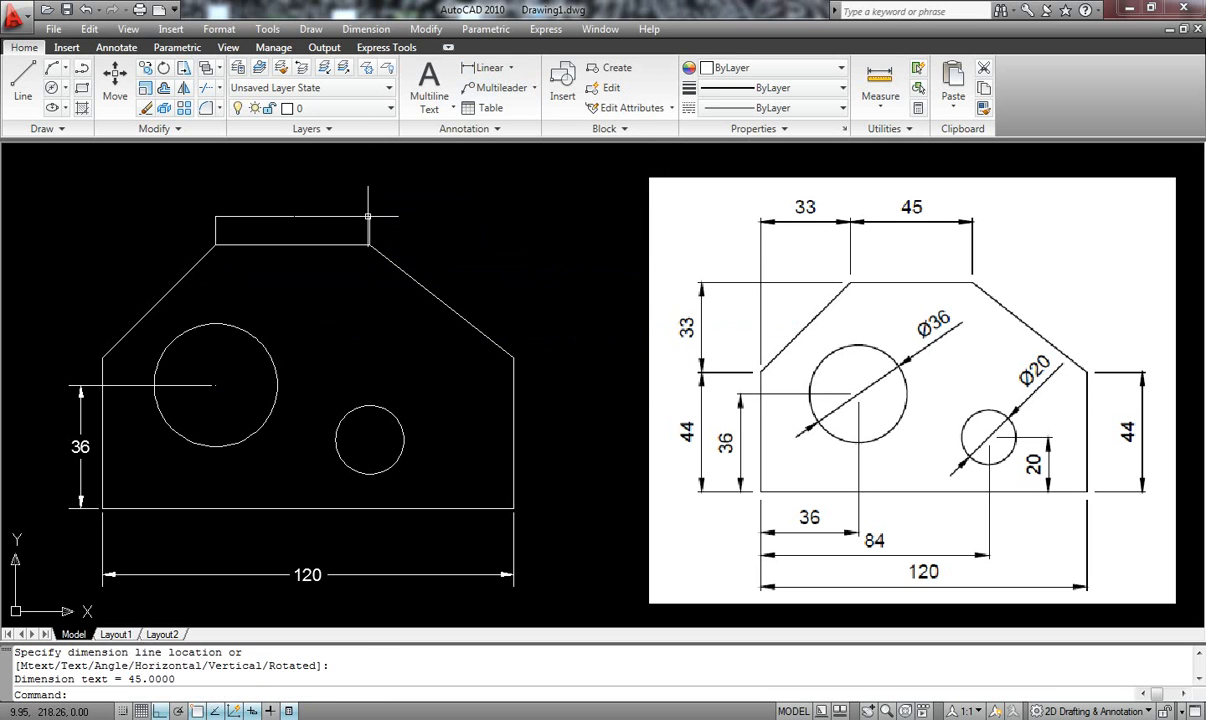
Step: Add a vertical linear dimension for the plate's left slope, from its lower end to its upper end
{"action": "left_click", "coordinate": [489, 68]}
{"action": "left_click", "coordinate": [102, 357]}
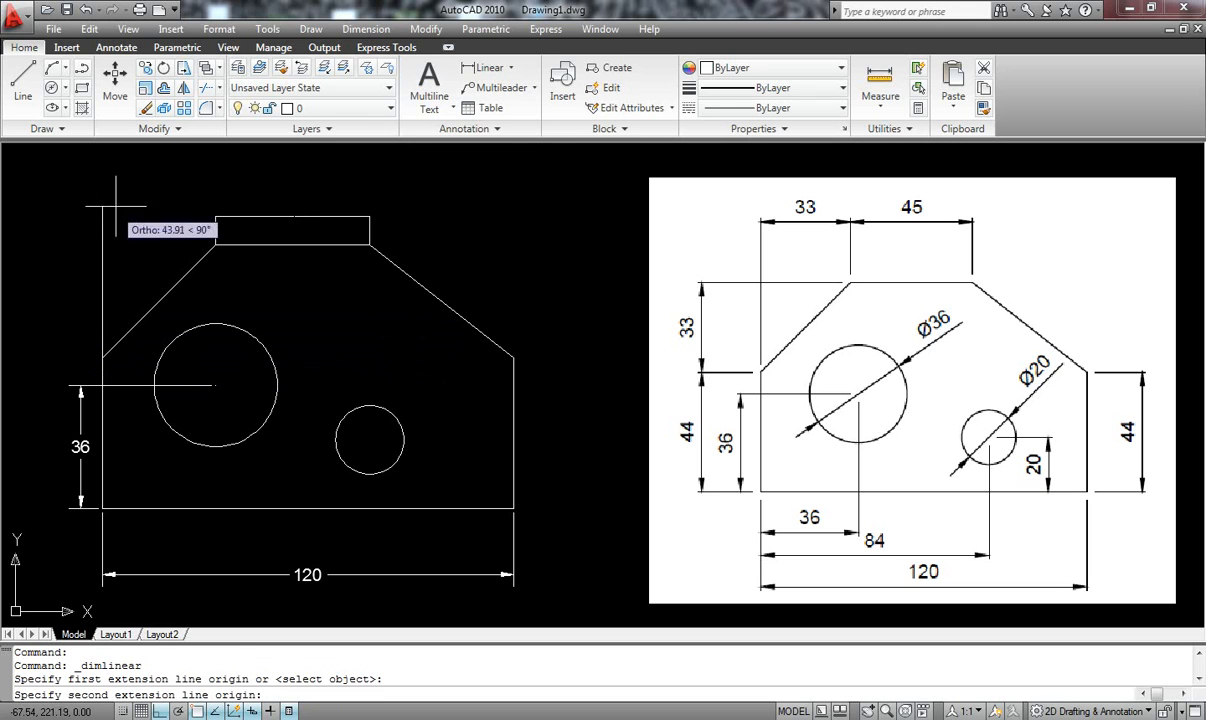
{"action": "left_click", "coordinate": [215, 245]}
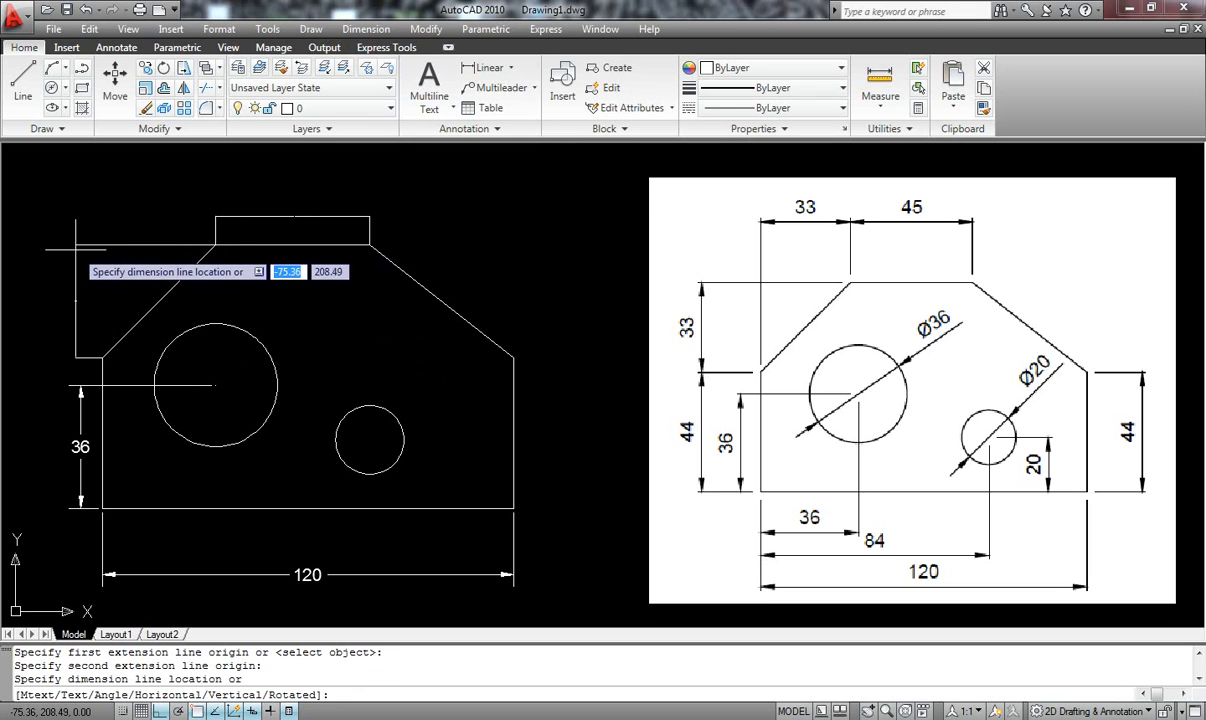